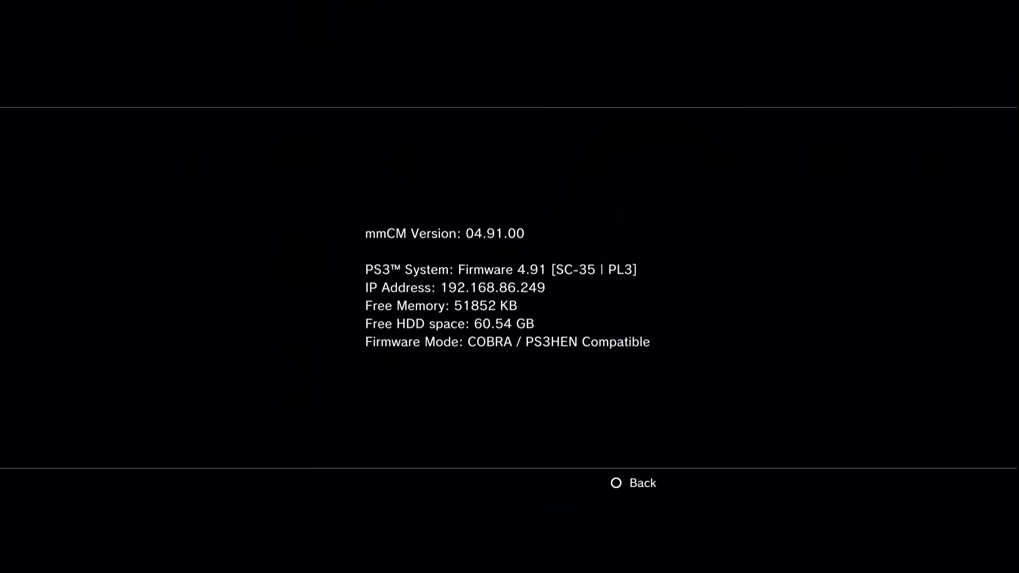
# - Leave the system information screen and launch Showtime Media Center from the Video category
pyautogui.press('Escape')
pyautogui.press('Escape')
pyautogui.press('Right')
pyautogui.press('Right')
pyautogui.press('Right')
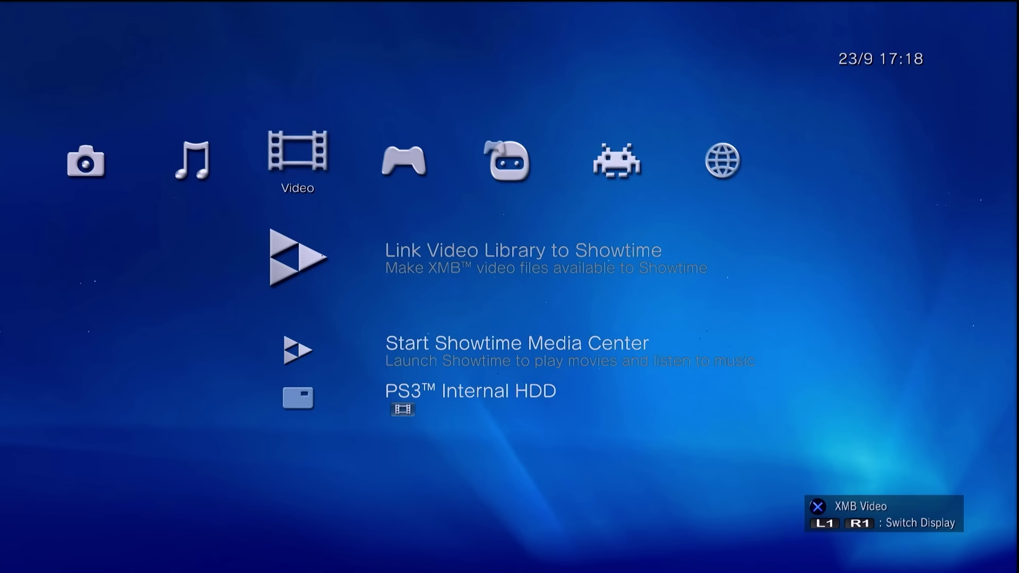
pyautogui.press('Down')
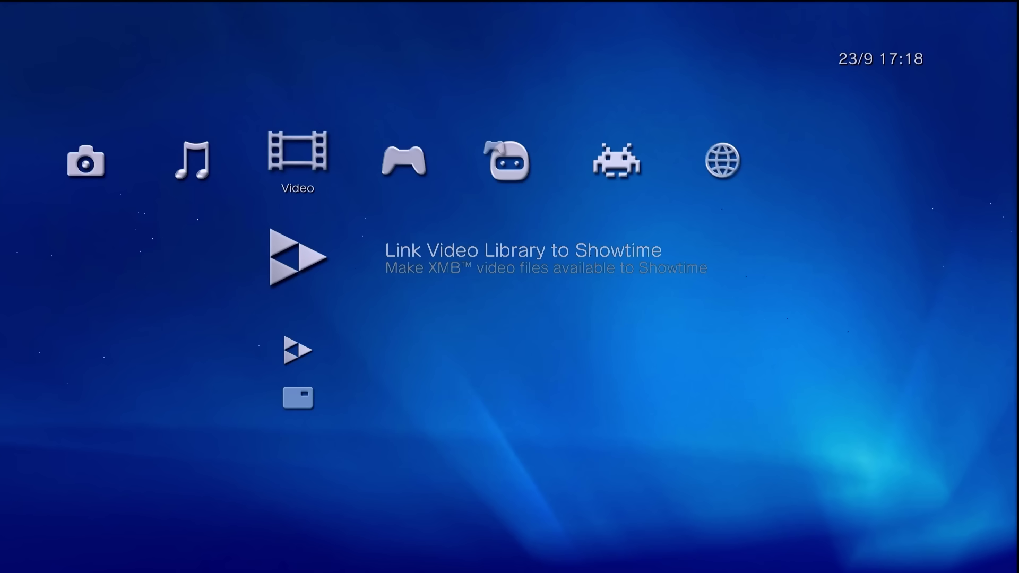
pyautogui.press('Up')
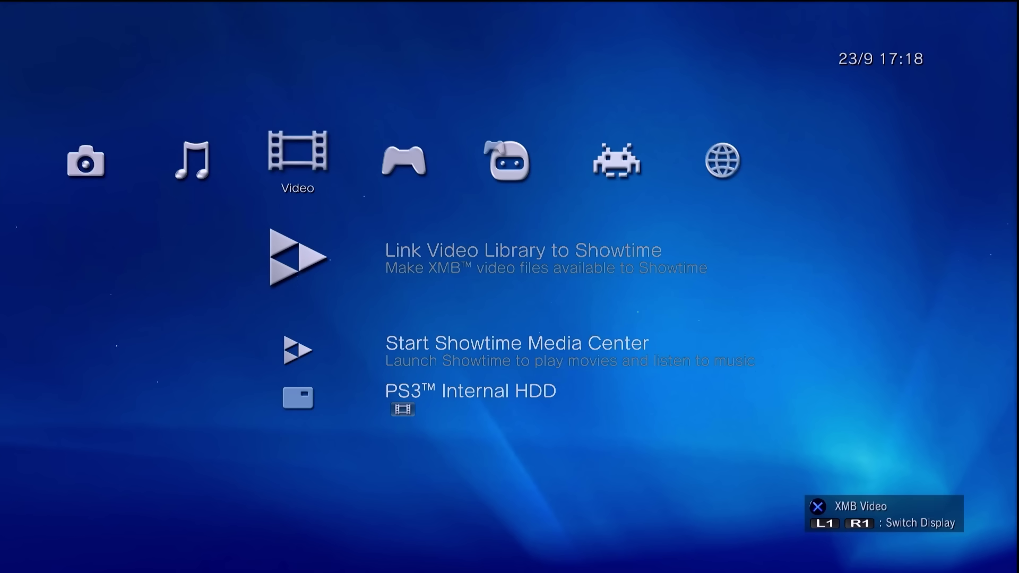
pyautogui.press('Down')
pyautogui.press('Down')
pyautogui.press('Up')
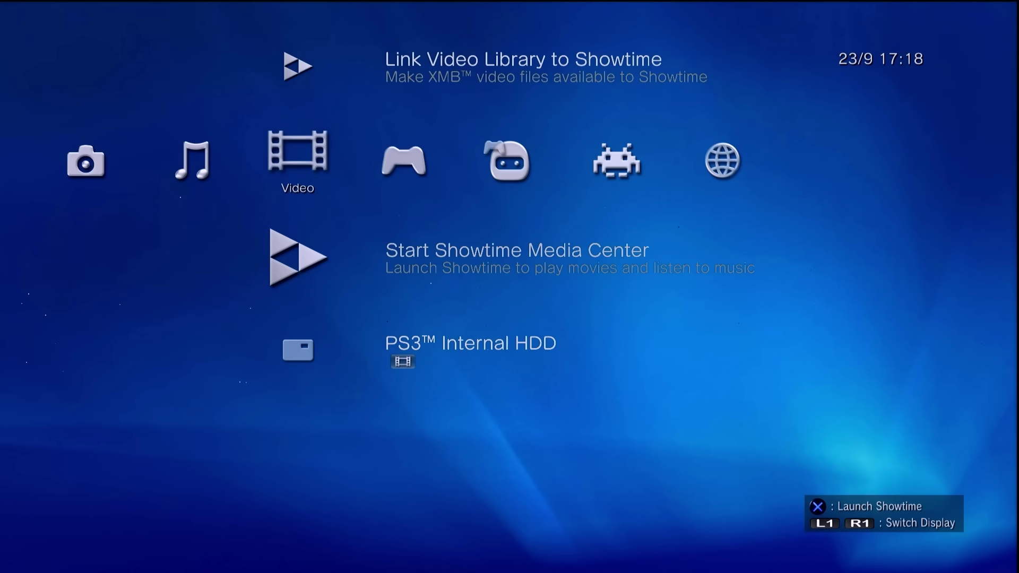
pyautogui.press('Return')
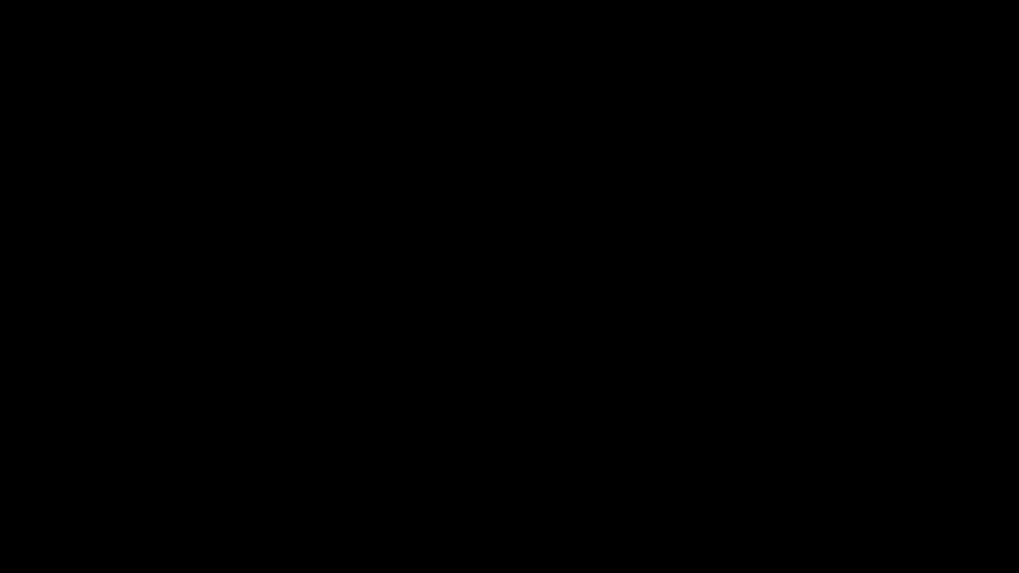
# - Look over the entries on Showtime's home screen, from Plugins and Local network to the storage folders
pyautogui.press('Right')
pyautogui.press('Right')
pyautogui.press('Right')
pyautogui.press('Left')
pyautogui.press('Left')
pyautogui.press('Left')
pyautogui.press('Down')
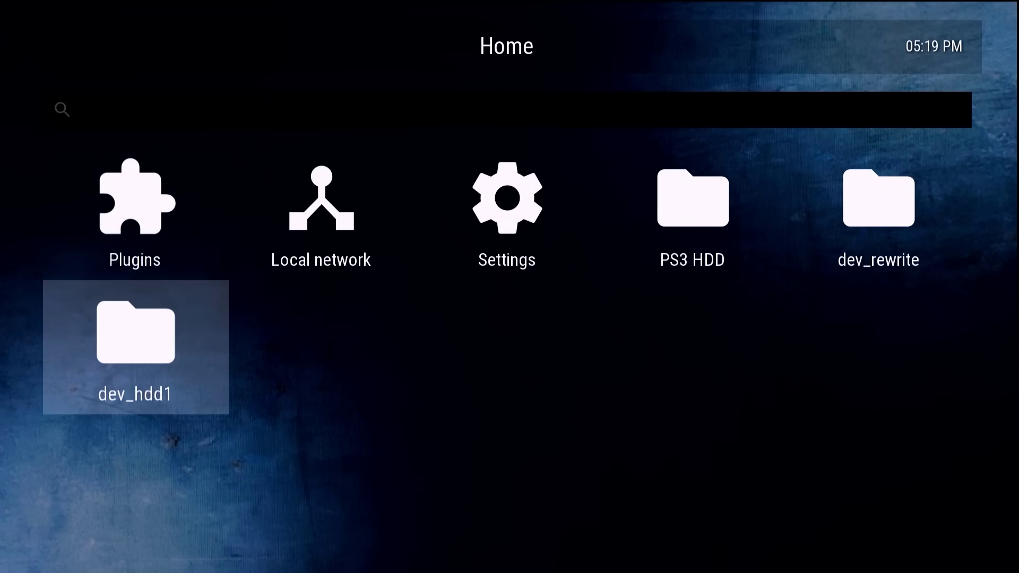
pyautogui.press('Up')
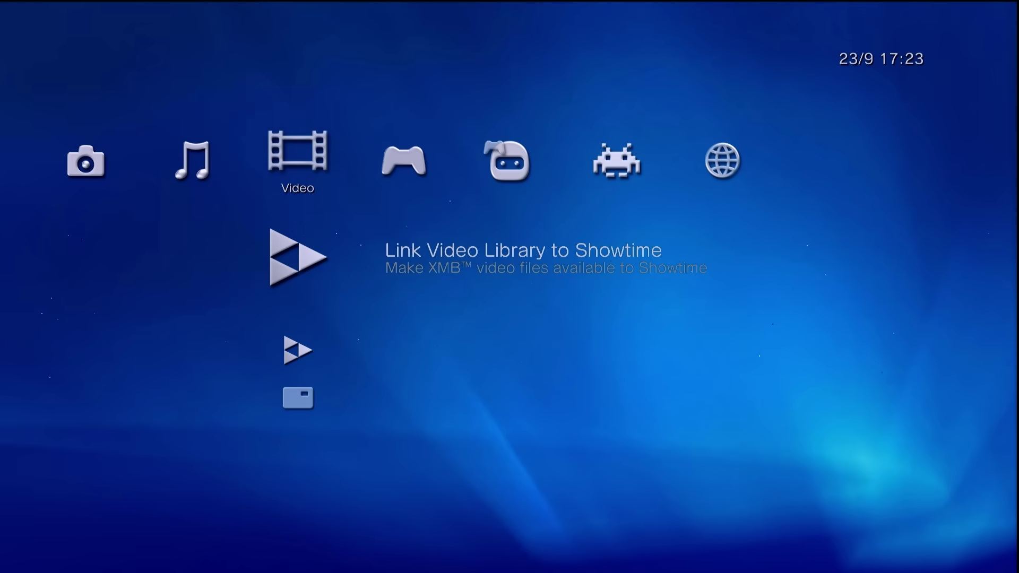
# - Go back to the mmCM category and open File Manager / mmOS
pyautogui.press('Left')
pyautogui.press('Left')
pyautogui.press('Left')
pyautogui.press('Left')
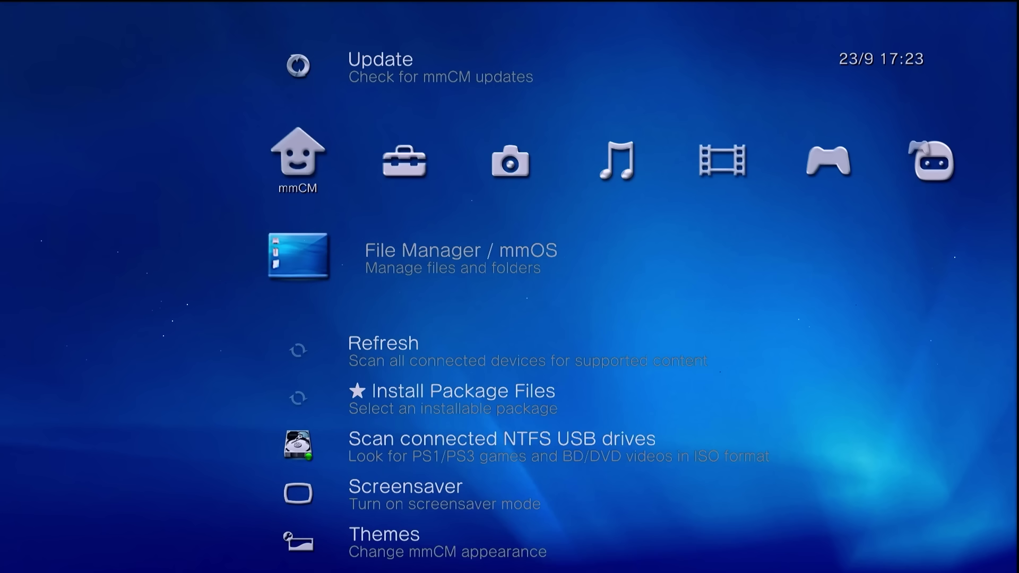
pyautogui.press('Return')
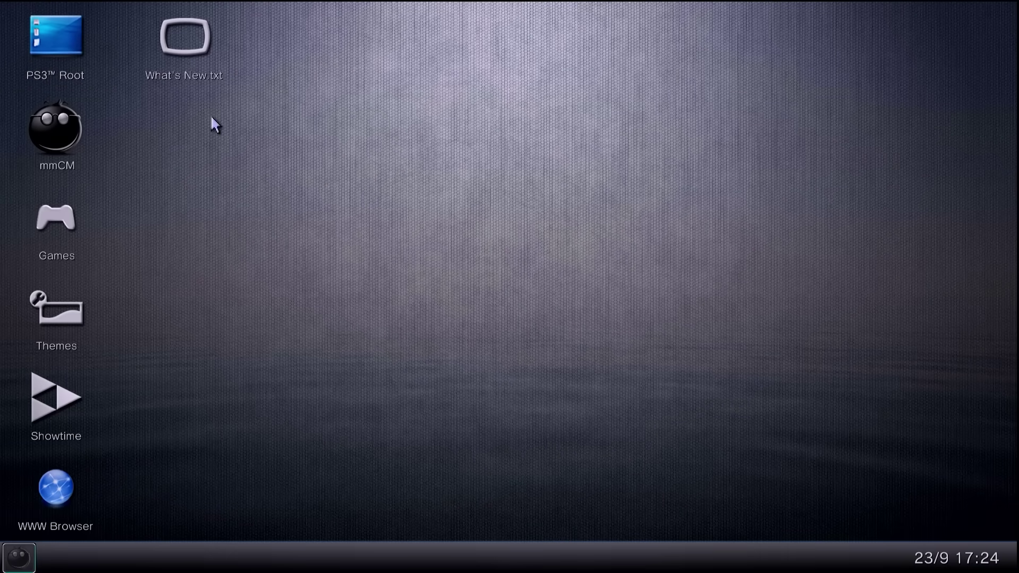
# - Open the mmCM folder from the desktop and run a SELF program from its USRDIR directory
pyautogui.click(93, 125)
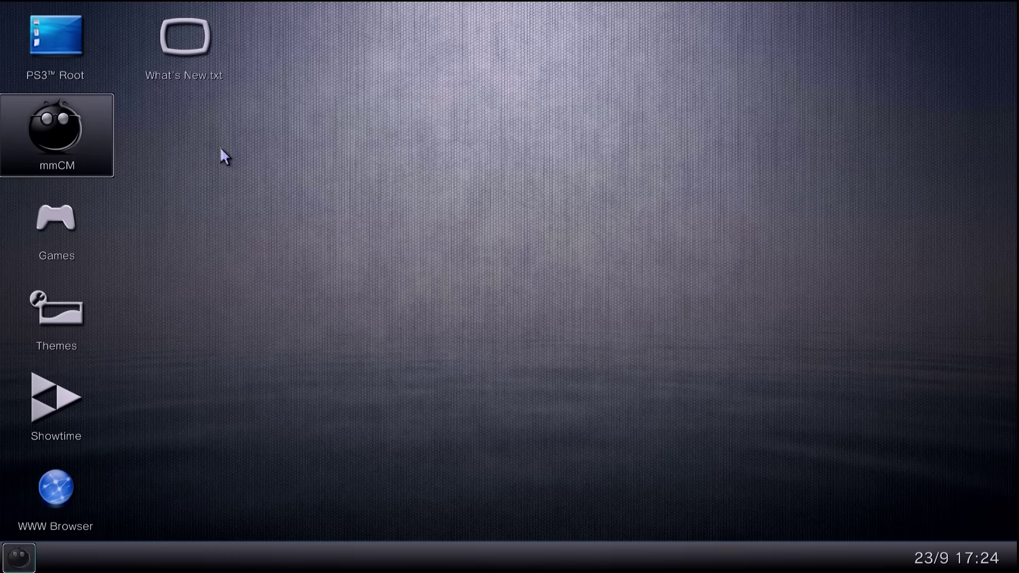
pyautogui.doubleClick(10, 148)
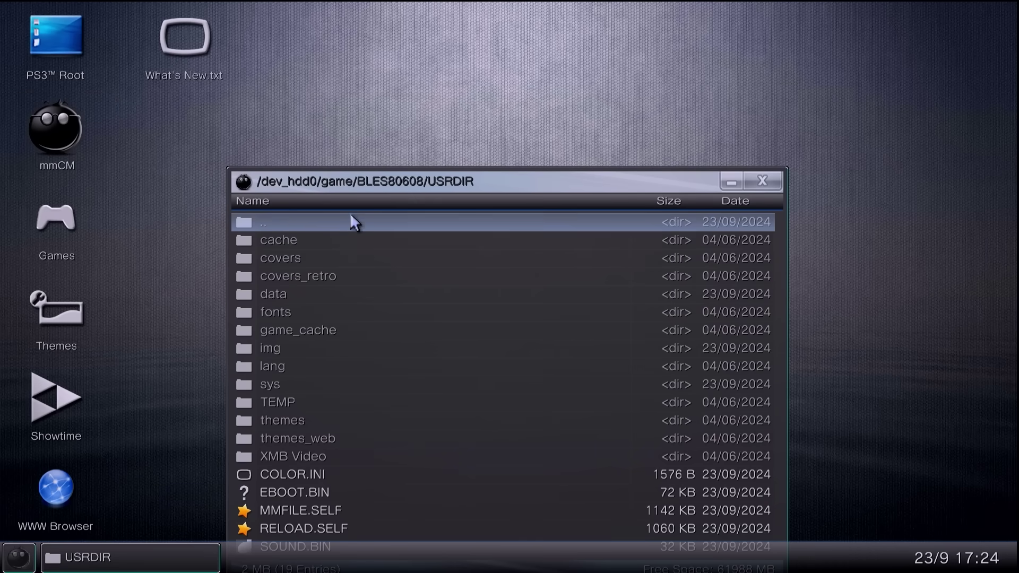
pyautogui.doubleClick(347, 518)
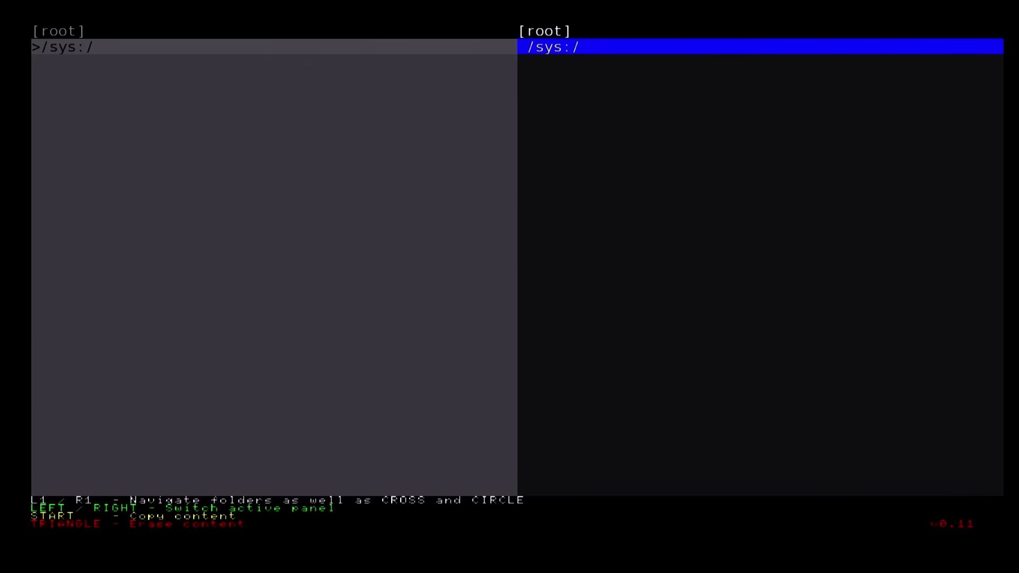
# - Exit the two-panel file browser and return to the mmOS desktop
pyautogui.press('Escape')
pyautogui.press('Left')
pyautogui.press('Return')
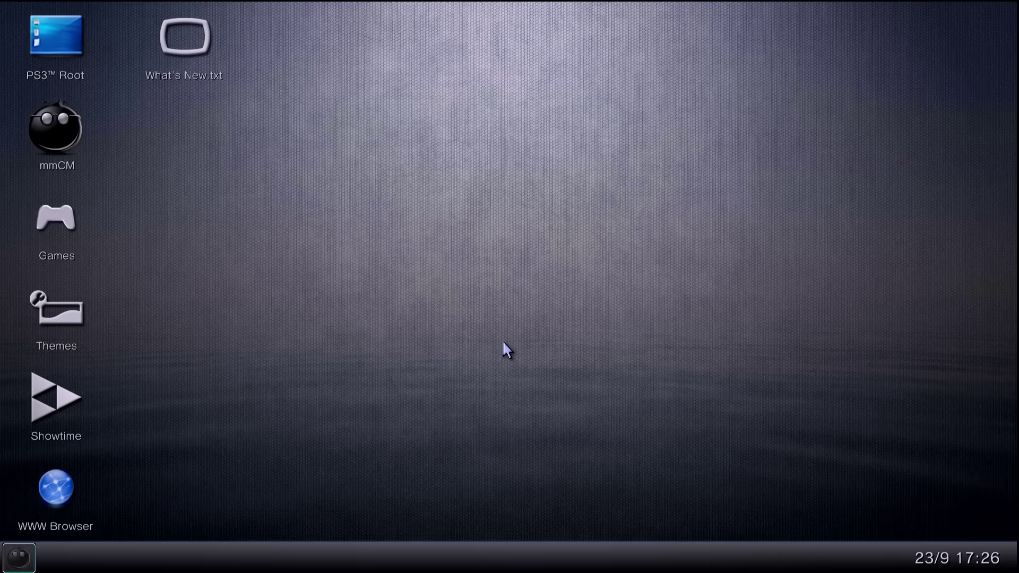
# - Cycle through the game display modes and browse the neighbouring categories
pyautogui.press('Tab')
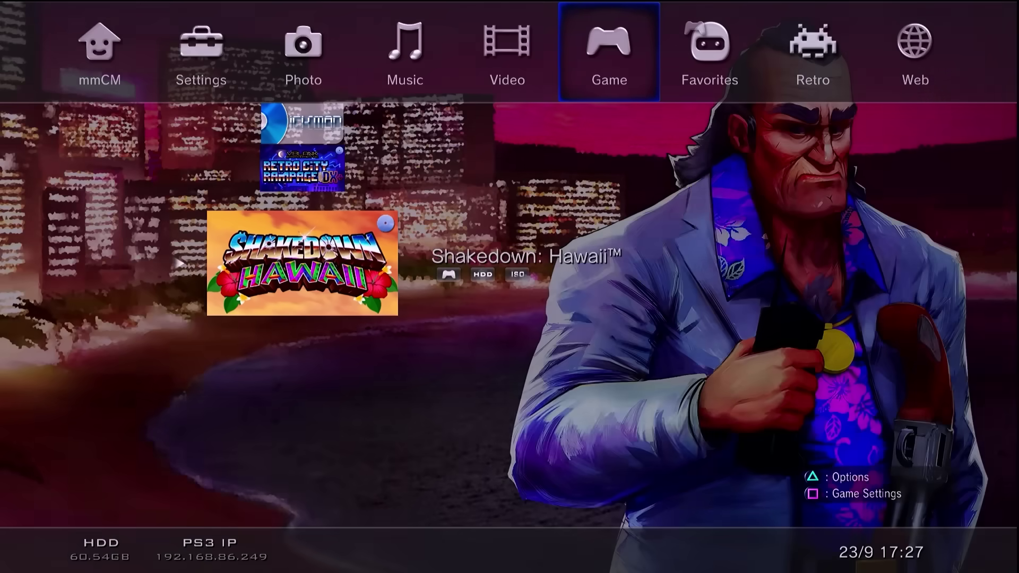
pyautogui.press('Tab')
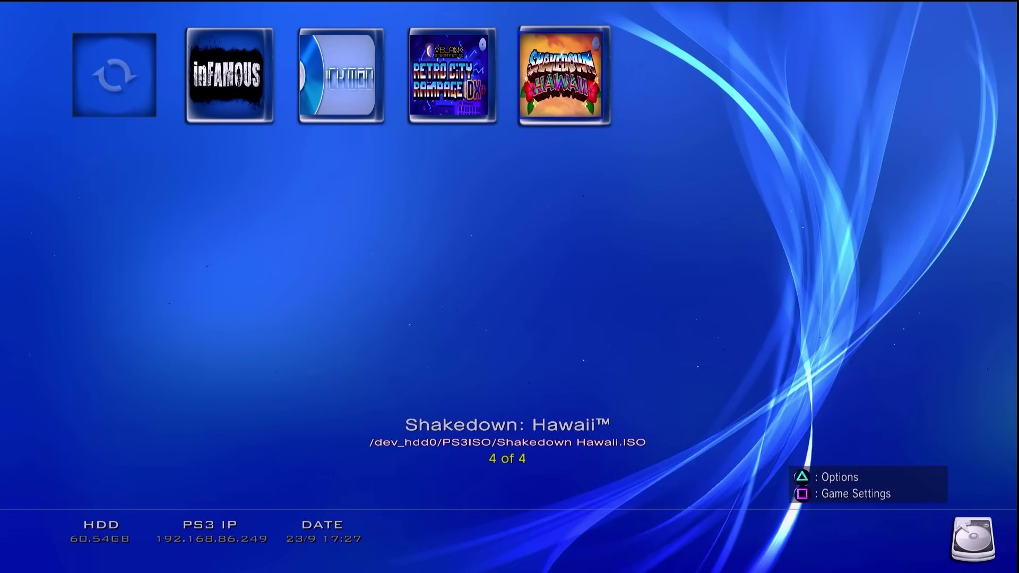
pyautogui.press('Tab')
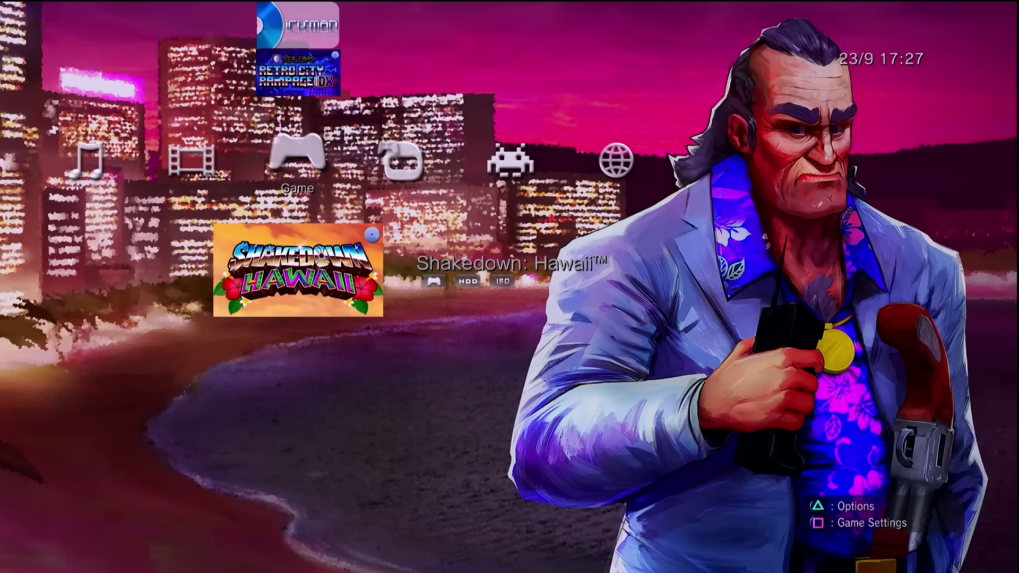
pyautogui.press('Left')
pyautogui.press('Left')
pyautogui.press('Left')
pyautogui.press('Right')
pyautogui.press('Left')
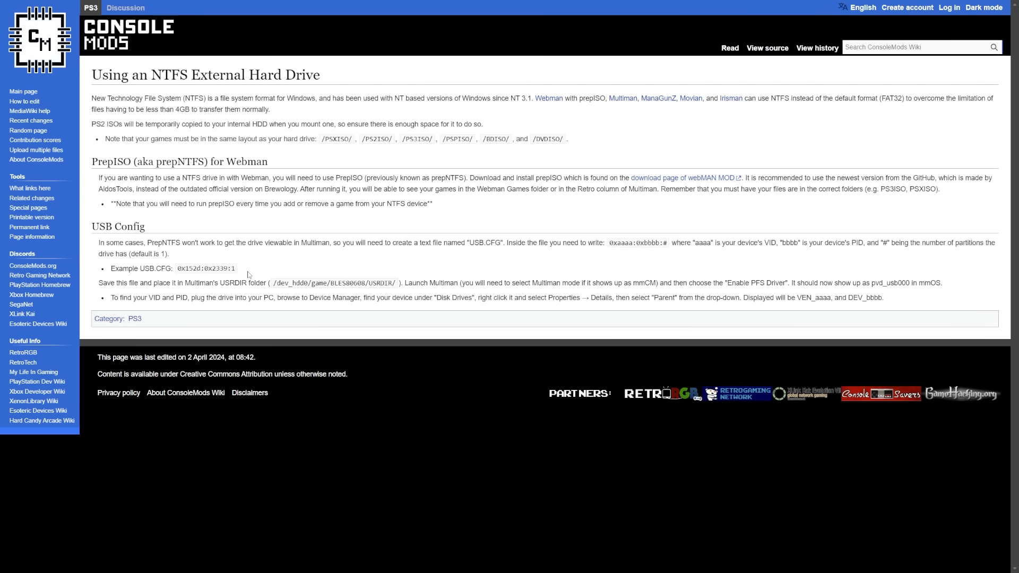
pyautogui.doubleClick(351, 179)
pyautogui.click(326, 206)
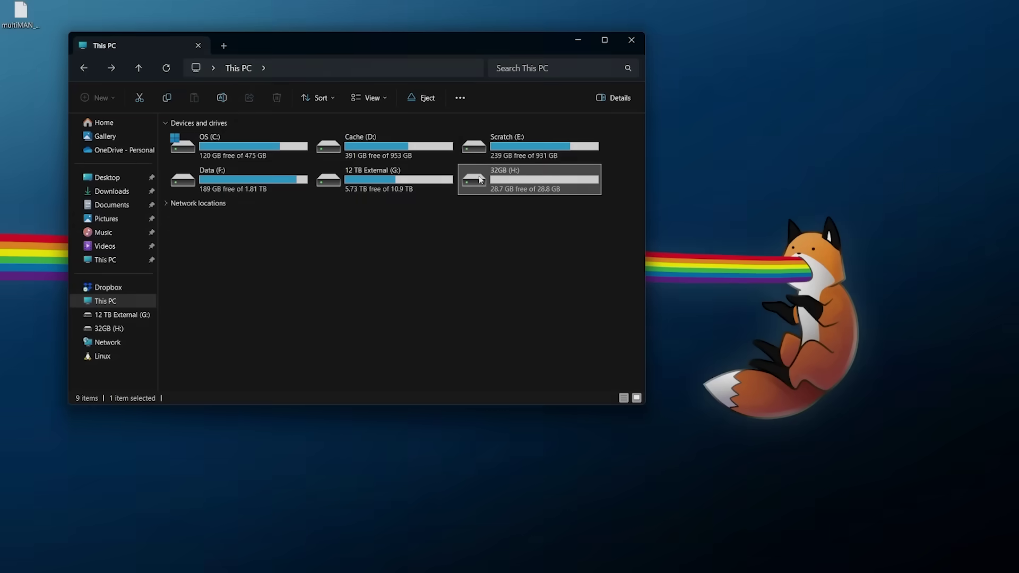
# - Open the format settings for the 32GB (H:) drive and set the file system to NTFS
pyautogui.rightClick(480, 179)
pyautogui.click(450, 203)
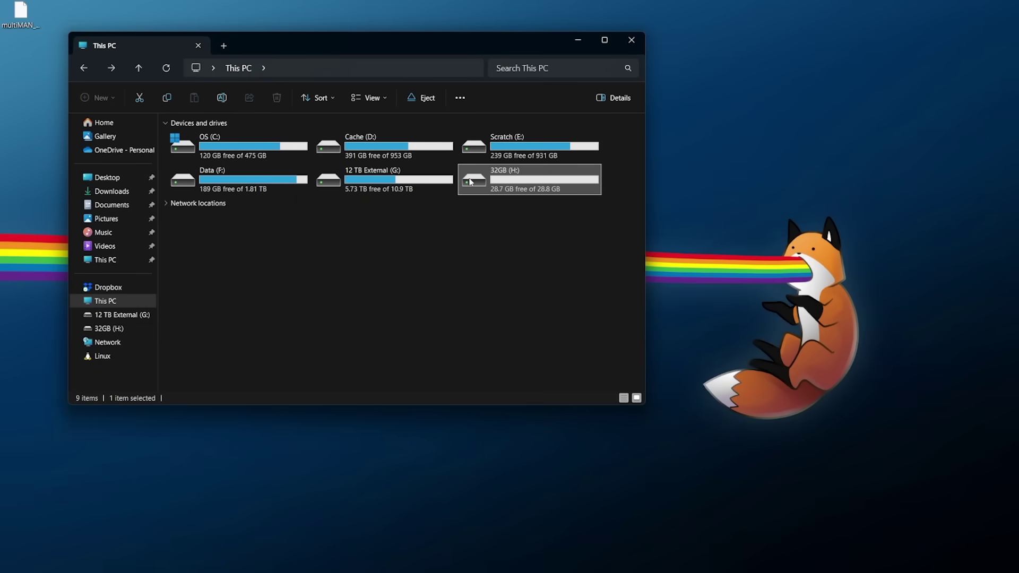
pyautogui.rightClick(467, 184)
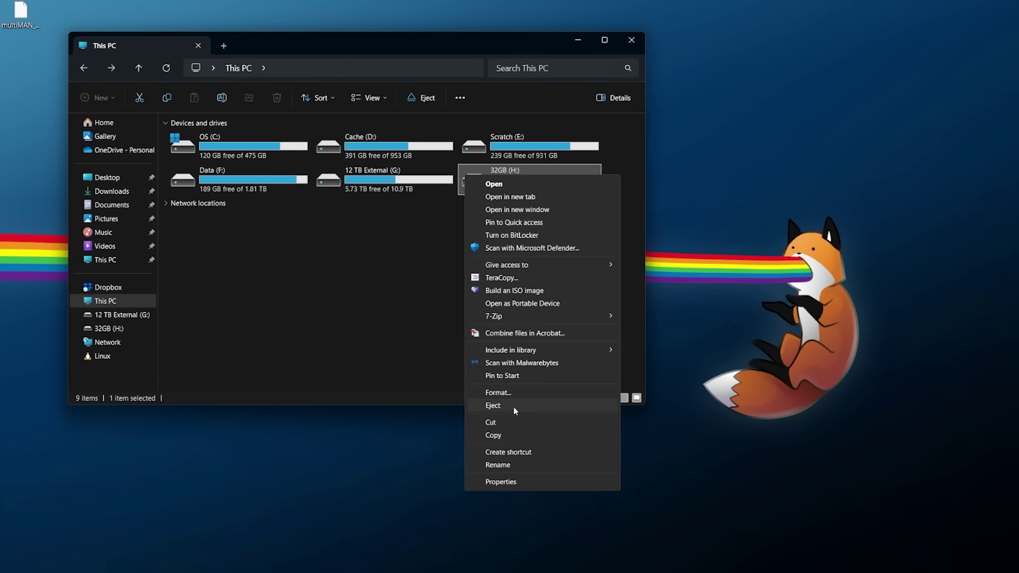
pyautogui.click(493, 393)
pyautogui.click(137, 241)
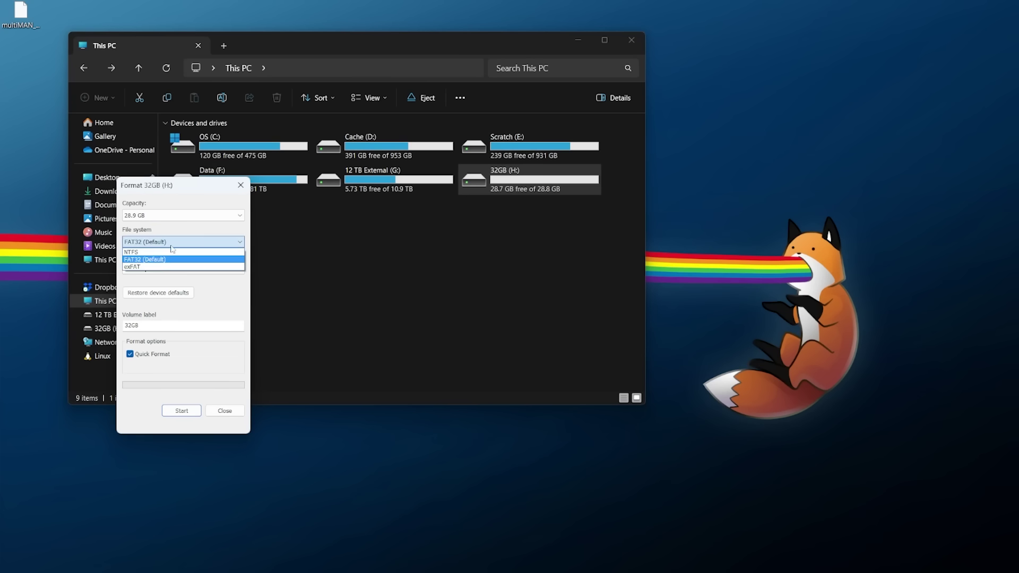
pyautogui.click(141, 252)
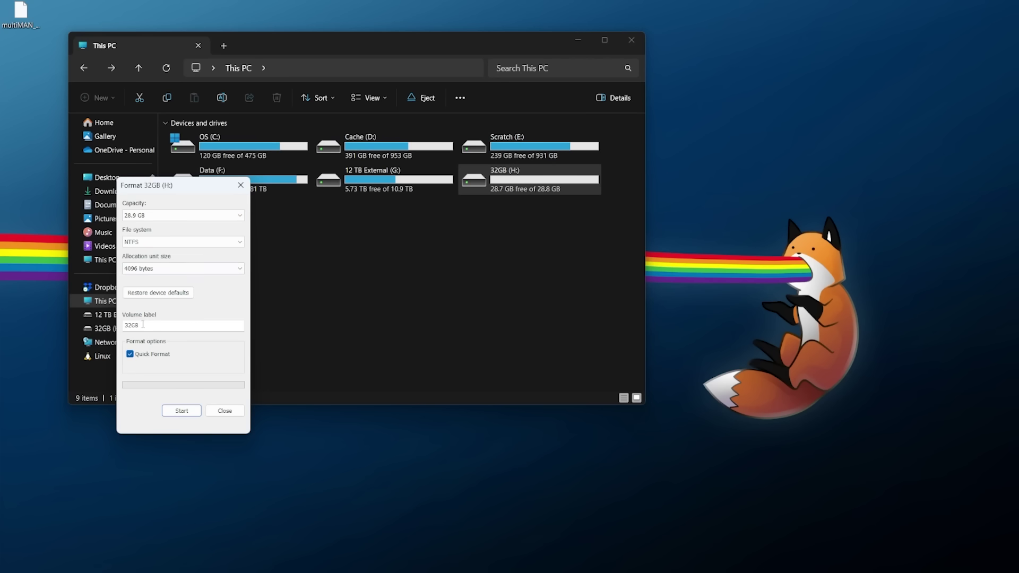
# - Run the quick format of the 32GB (H:) drive, accepting the data erasure, and close the format dialog
pyautogui.click(181, 410)
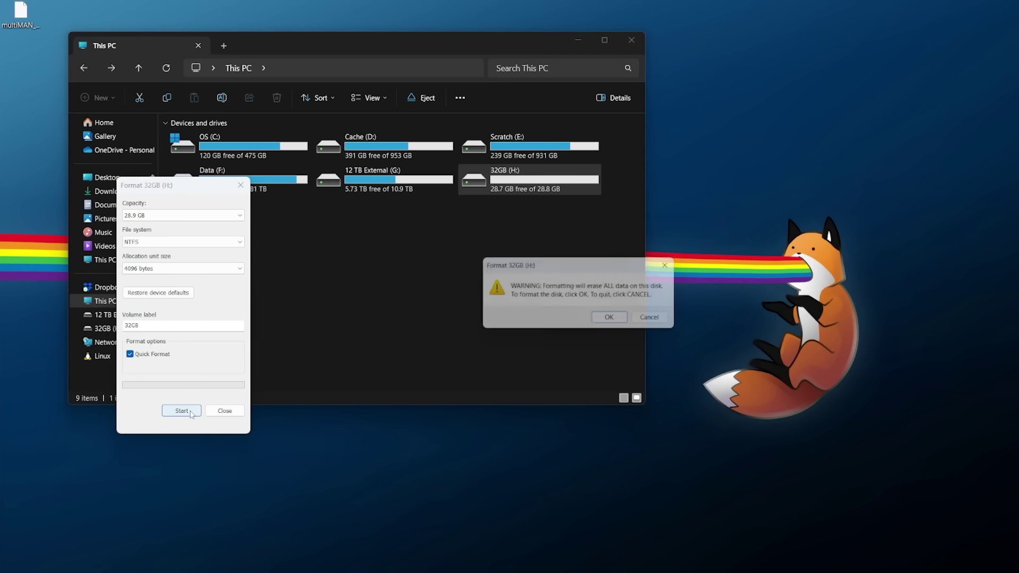
pyautogui.click(619, 322)
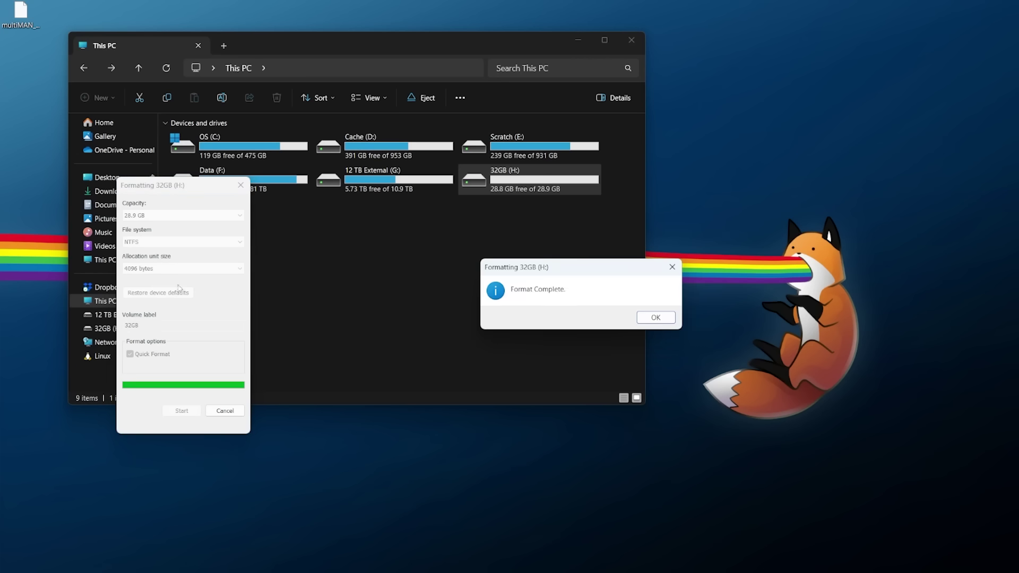
pyautogui.click(656, 318)
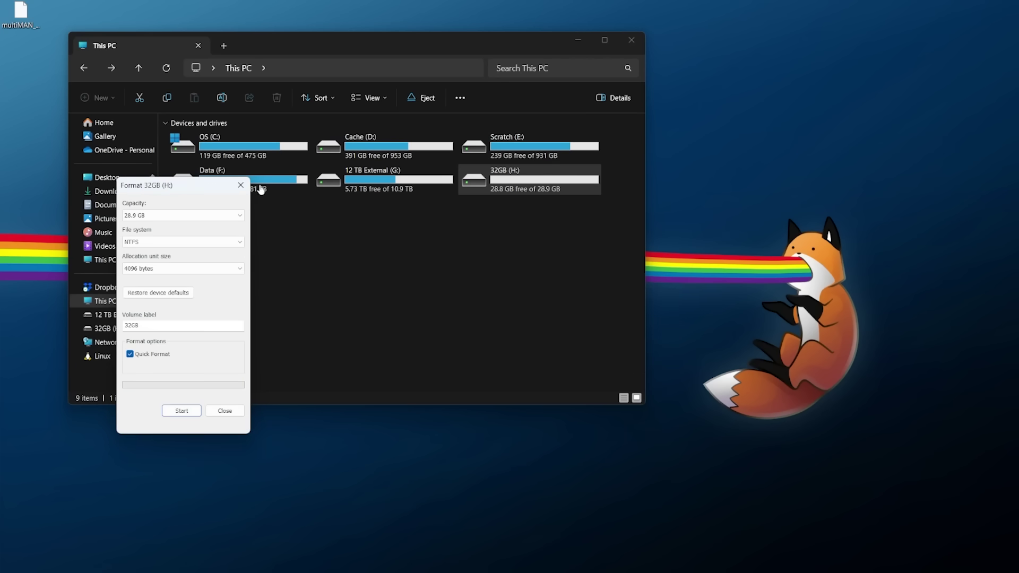
pyautogui.click(240, 185)
# - Copy the Resident Evil 2 (PS1) files onto the 32GB (H:) drive and return to This PC
pyautogui.click(109, 329)
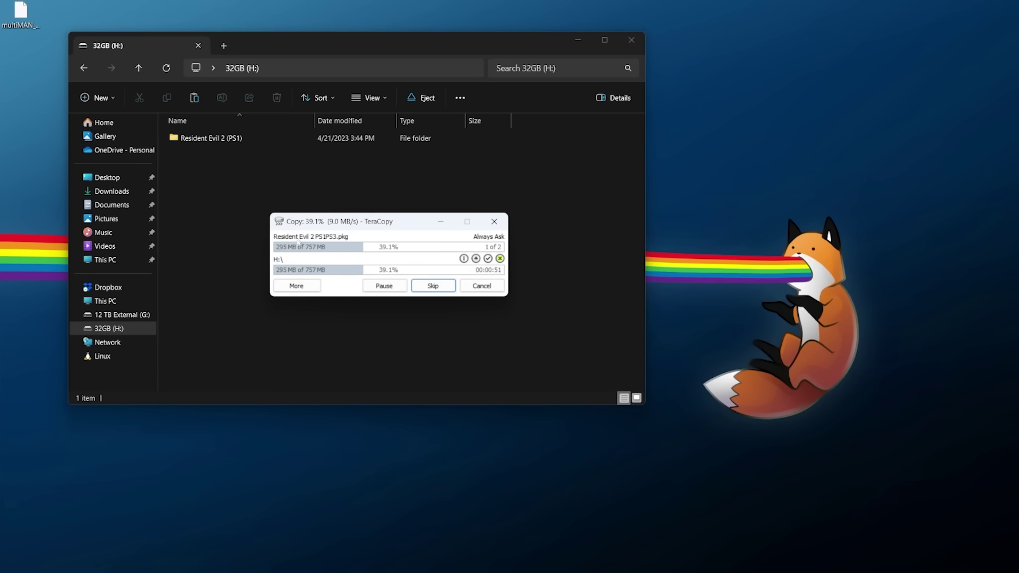
pyautogui.click(223, 270)
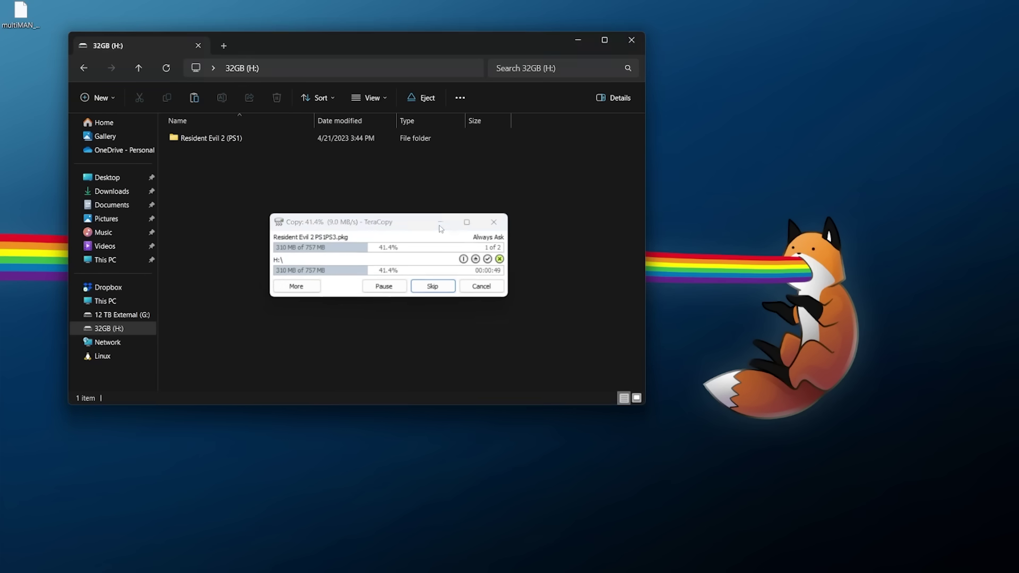
pyautogui.click(131, 306)
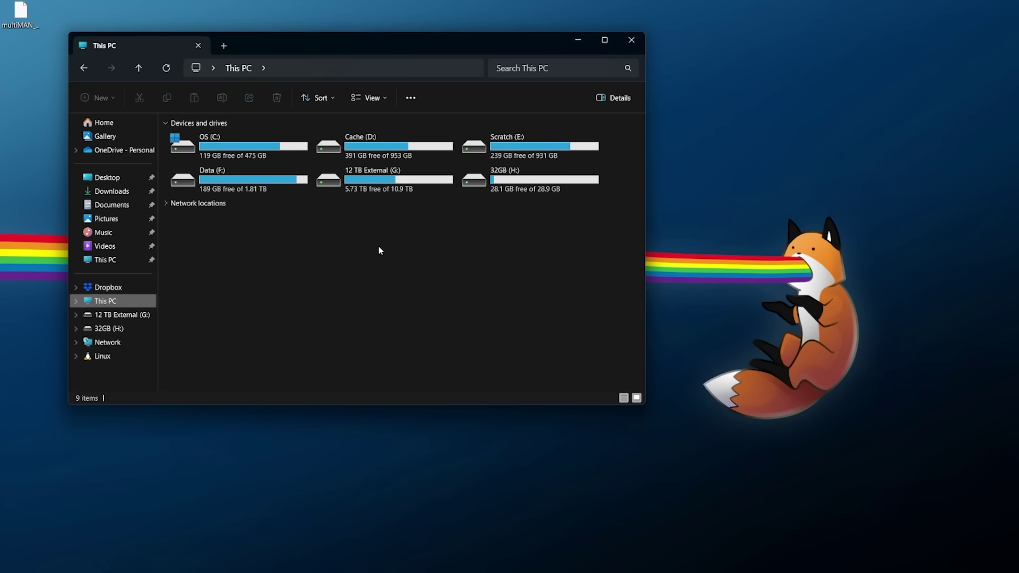
# - Open Device Manager and bring up the properties of the USB DISK 3.0 USB Device under Disk drives
pyautogui.press('super+x')
pyautogui.press('m')
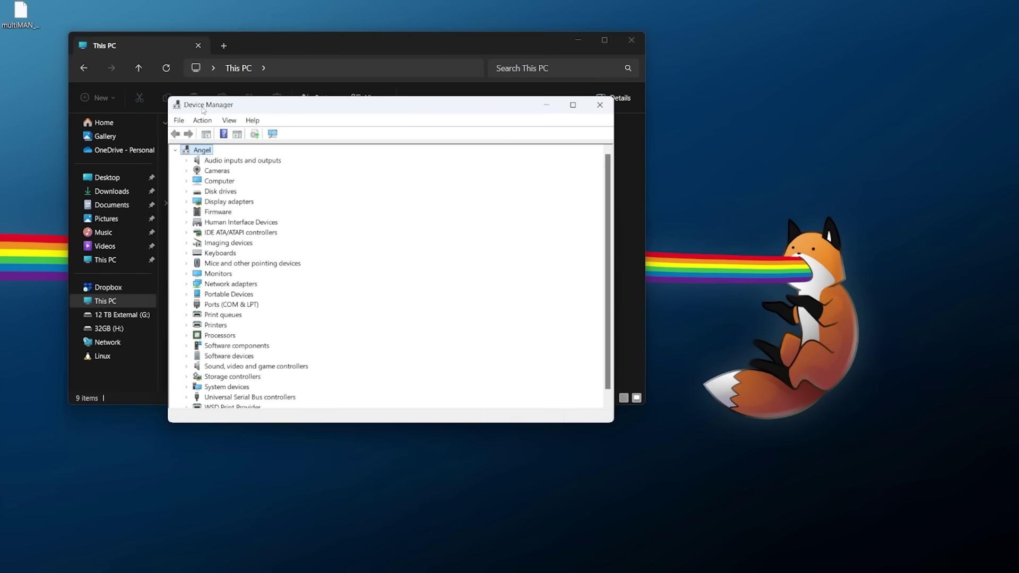
pyautogui.click(210, 192)
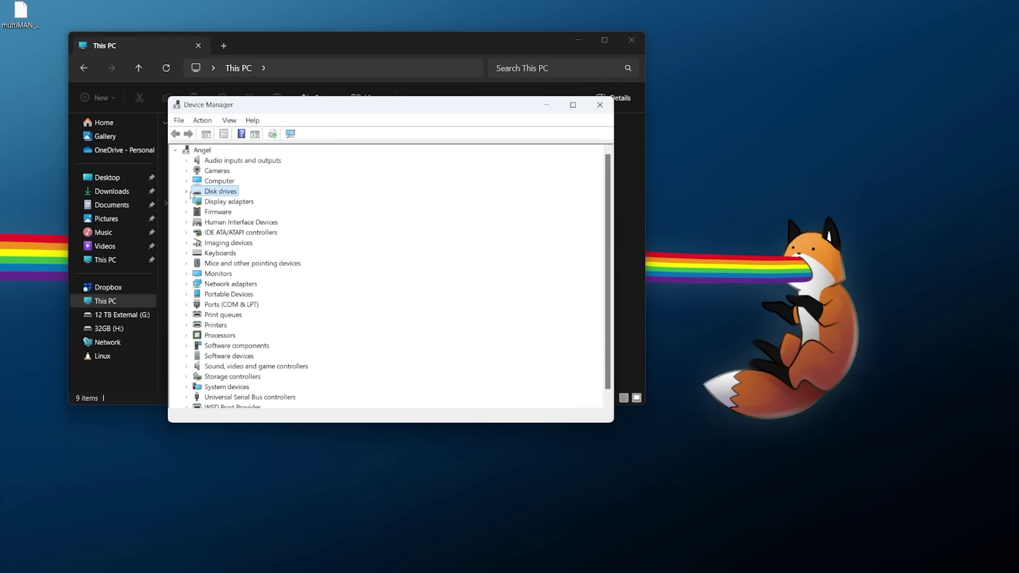
pyautogui.click(187, 192)
pyautogui.click(232, 223)
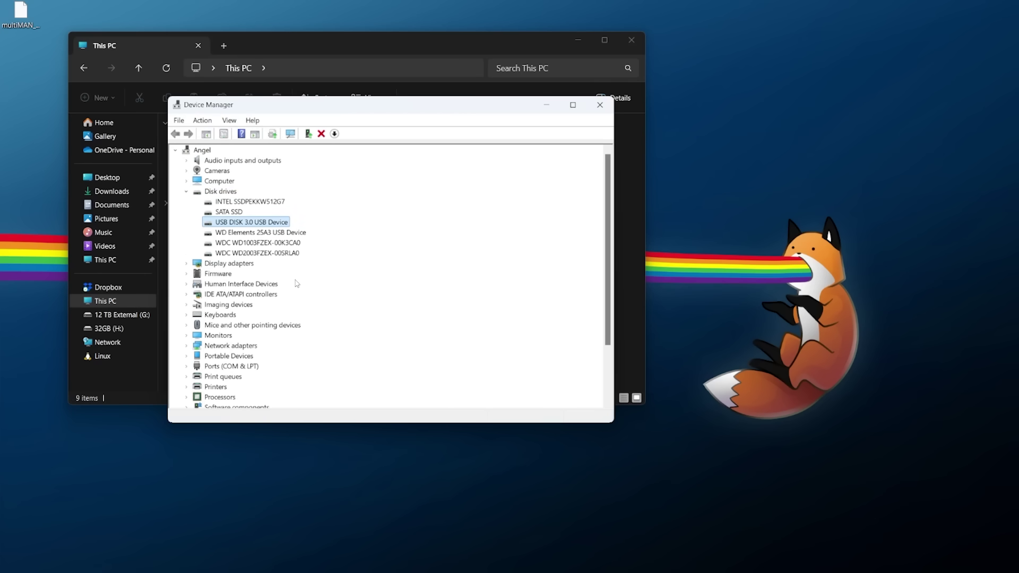
pyautogui.rightClick(271, 225)
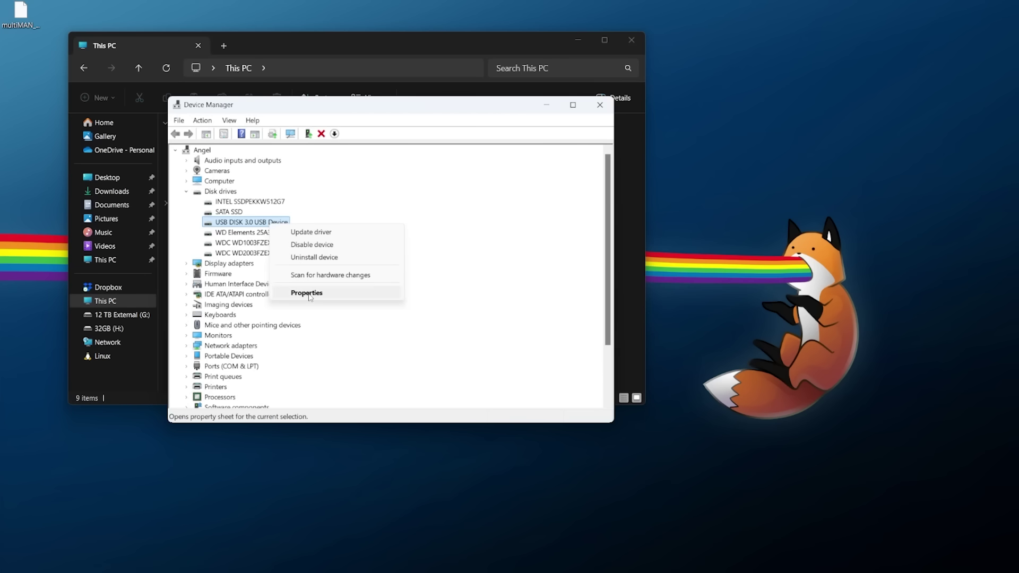
pyautogui.click(293, 292)
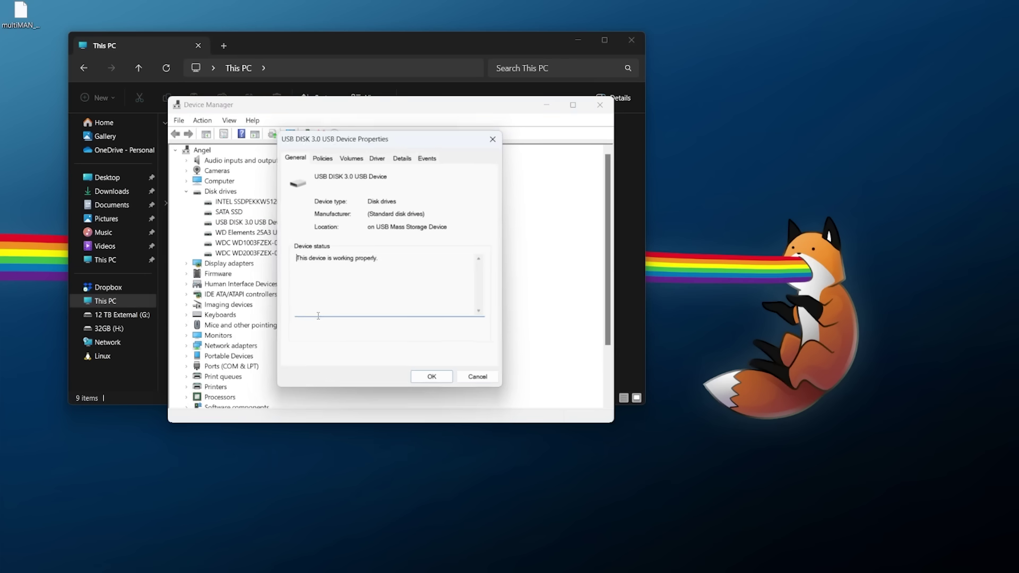
# - Display the Parent property in the details of the USB DISK 3.0 USB Device
pyautogui.click(403, 158)
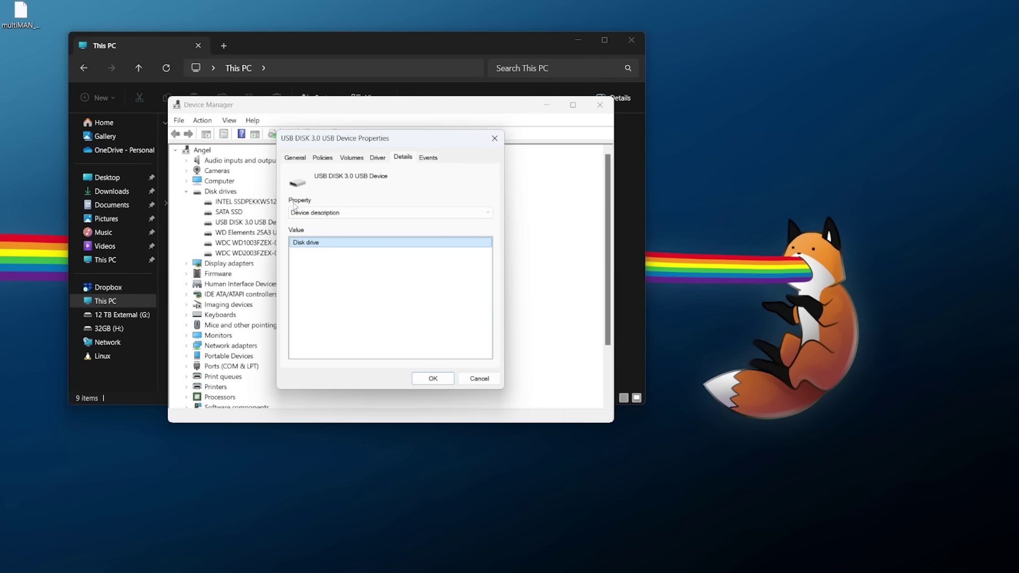
pyautogui.click(488, 215)
pyautogui.scroll(-1, 348, 346)
pyautogui.scroll(-5, 348, 346)
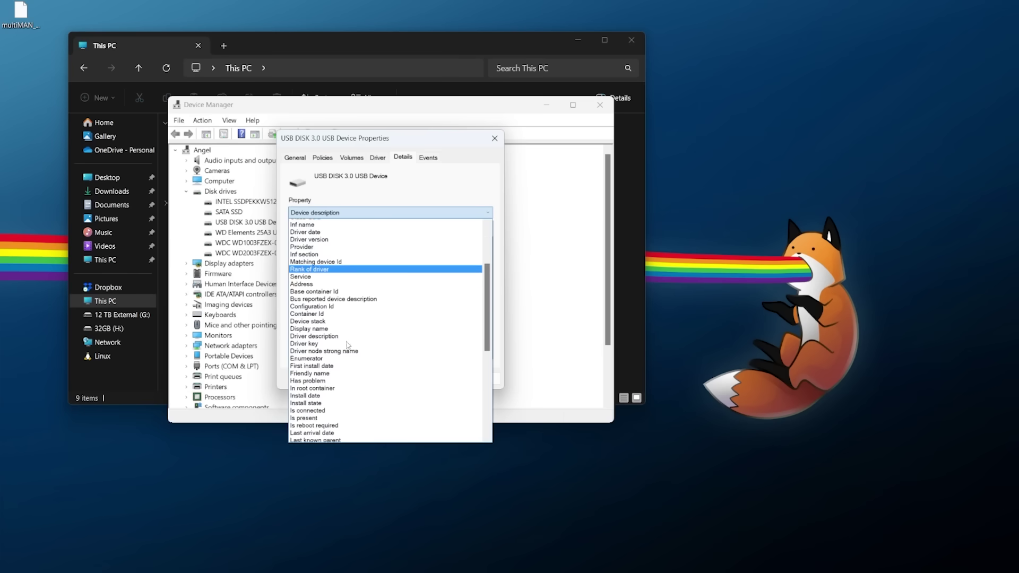
pyautogui.click(308, 353)
pyautogui.click(302, 244)
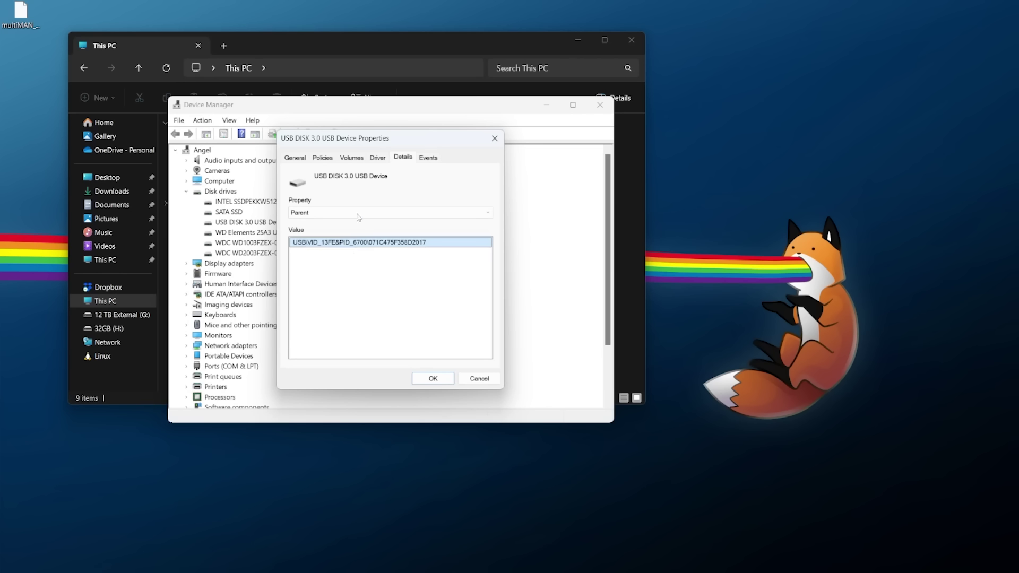
# - Arrange the device properties above a blank Notepad document and write the line 0x13fe:0x6700:1 in the document
pyautogui.moveTo(316, 140); pyautogui.dragTo(279, 34)
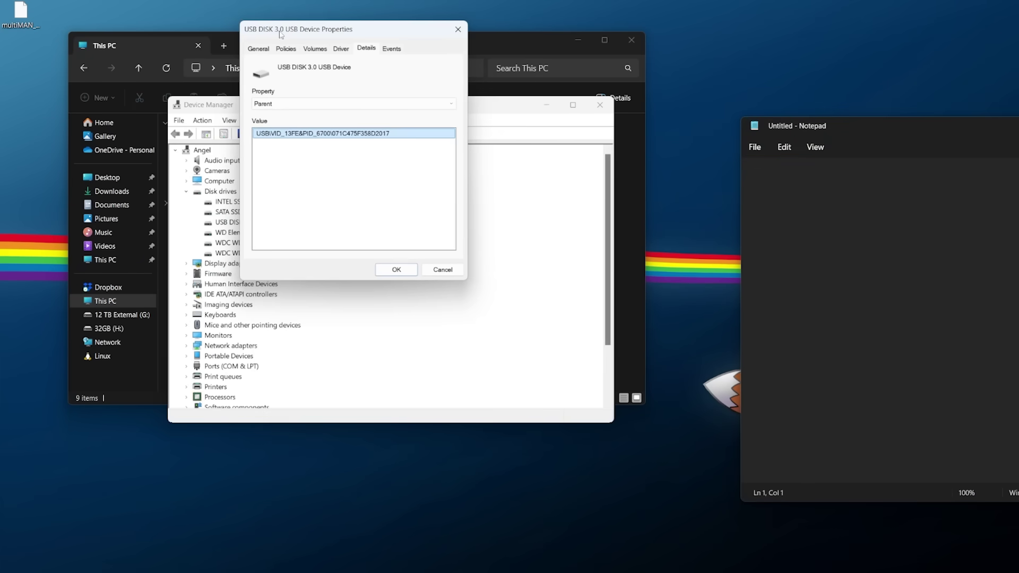
pyautogui.moveTo(785, 126); pyautogui.dragTo(220, 157)
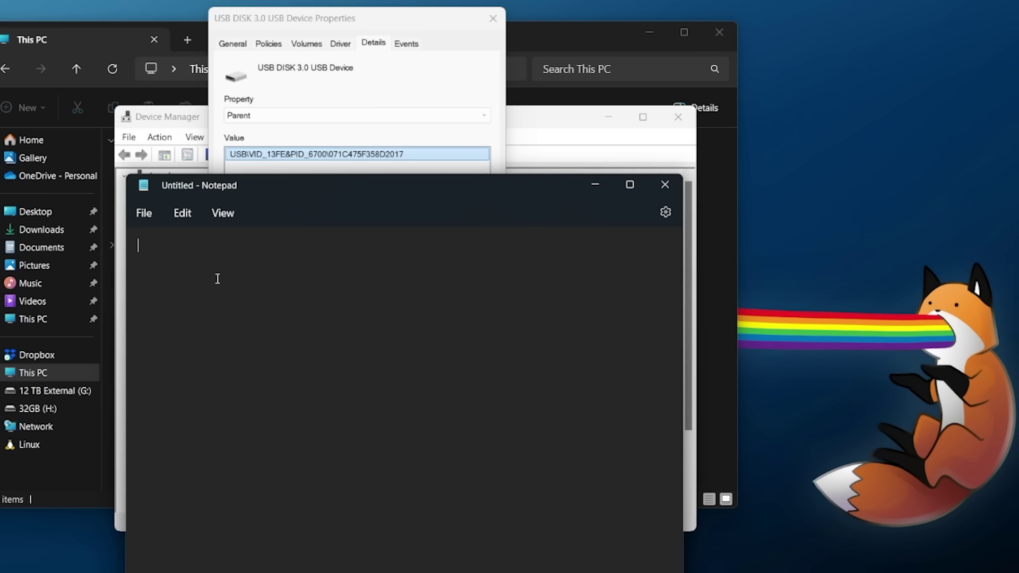
pyautogui.write('0')
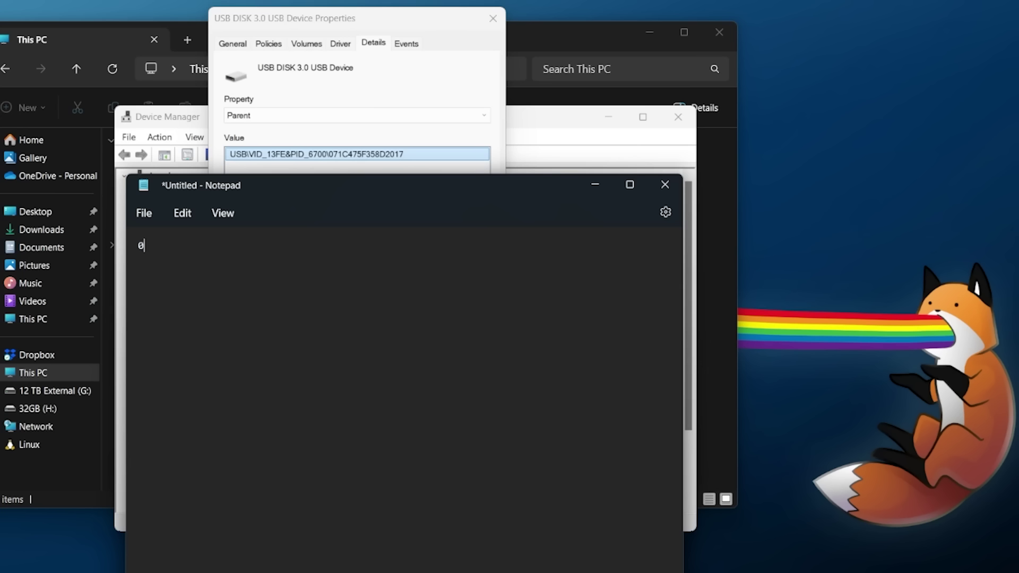
pyautogui.write('x13fe:0x6700:1')
# - Save the text document to the 32GB (H:) drive as USB.CFG, using the All files type
pyautogui.click(144, 213)
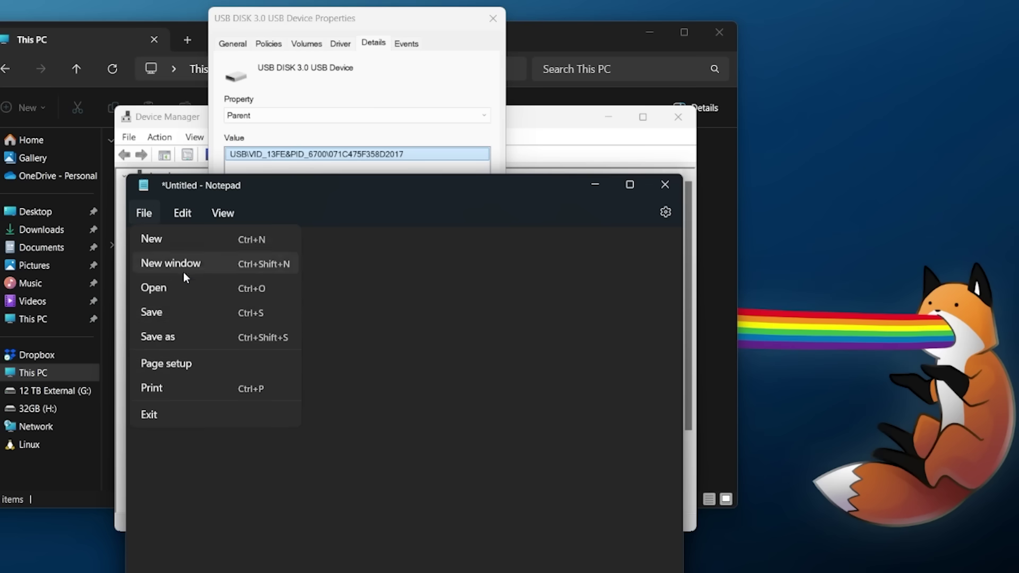
pyautogui.click(176, 340)
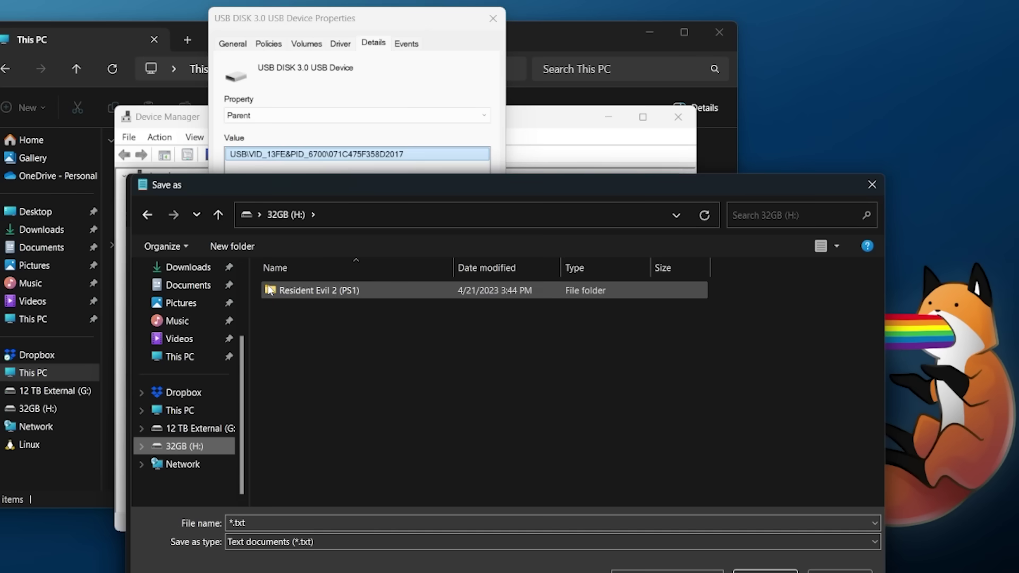
pyautogui.click(314, 541)
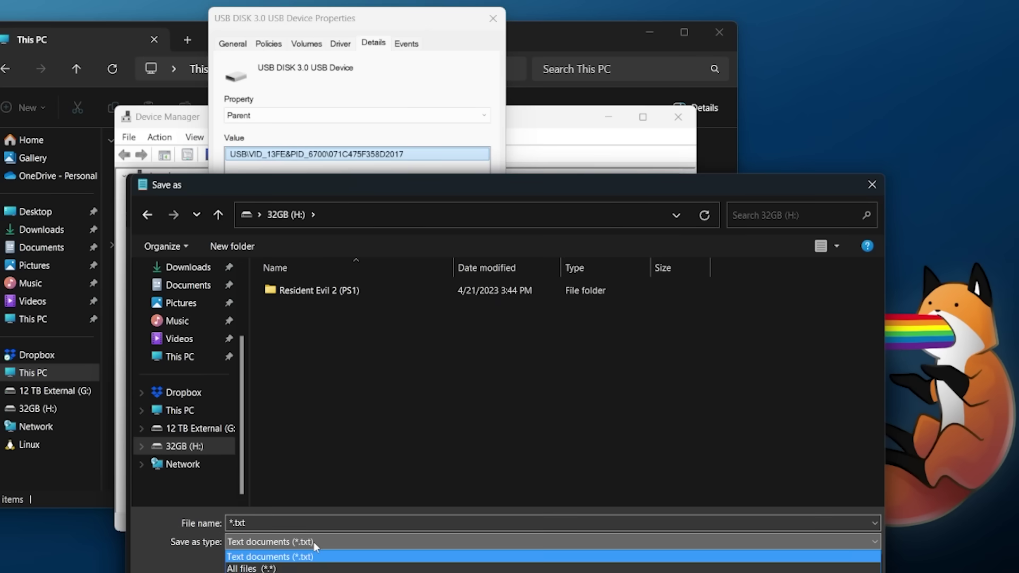
pyautogui.click(260, 568)
pyautogui.click(267, 524)
pyautogui.write('USB.CFG')
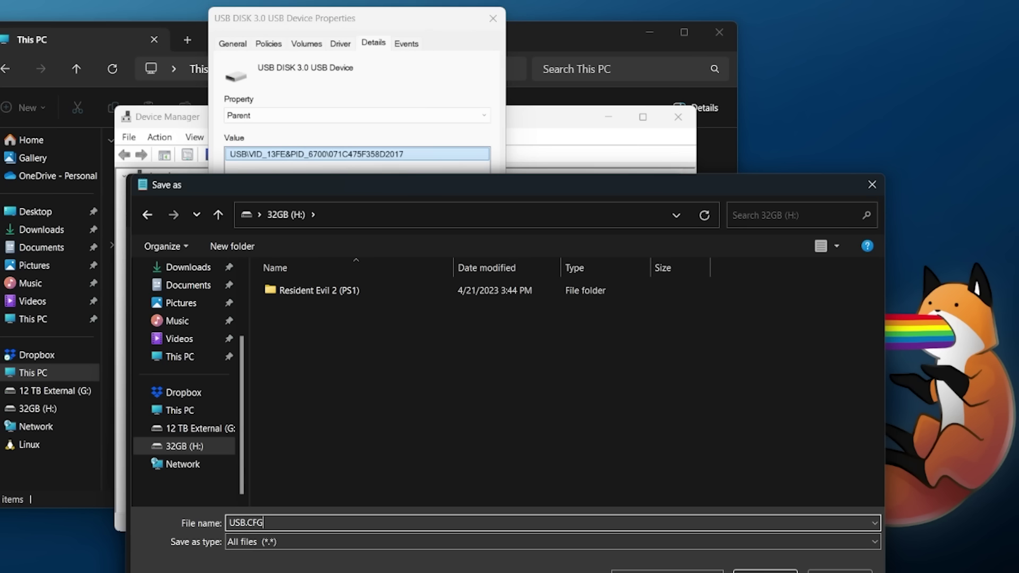
pyautogui.click(756, 566)
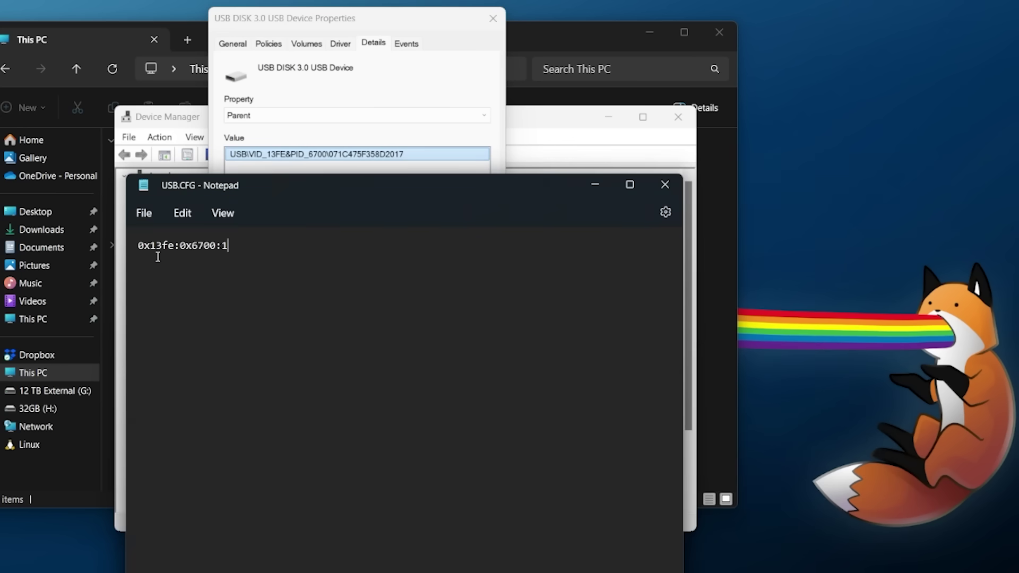
# - Check the vendor and product IDs in USB.CFG against the device's Parent value
pyautogui.moveTo(140, 246); pyautogui.dragTo(210, 246)
pyautogui.click(233, 248)
pyautogui.click(194, 269)
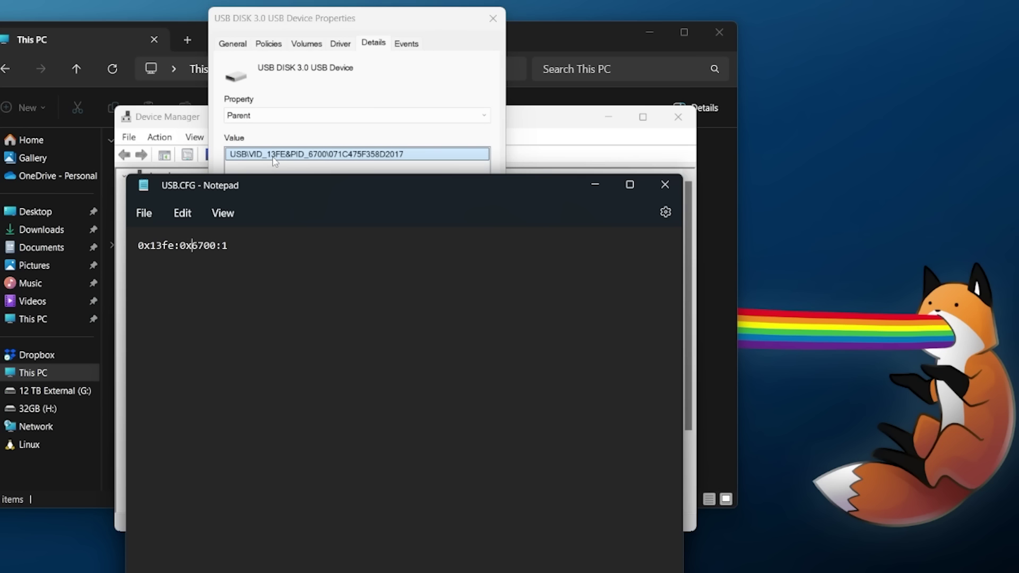
pyautogui.moveTo(176, 245); pyautogui.dragTo(151, 245)
pyautogui.click(162, 245)
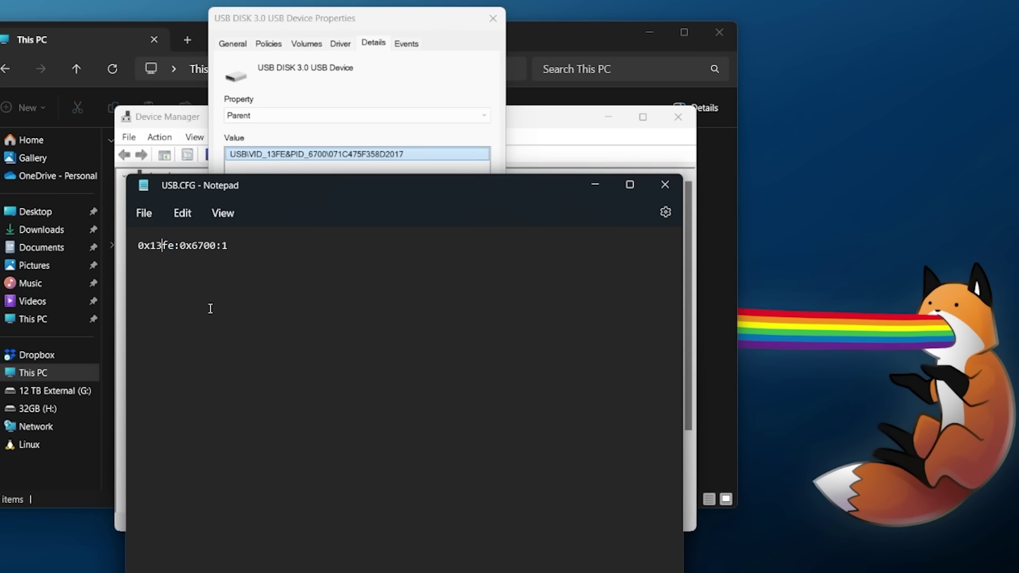
pyautogui.click(157, 247)
# - Close the USB.CFG document, the USB device properties and Device Manager
pyautogui.click(664, 184)
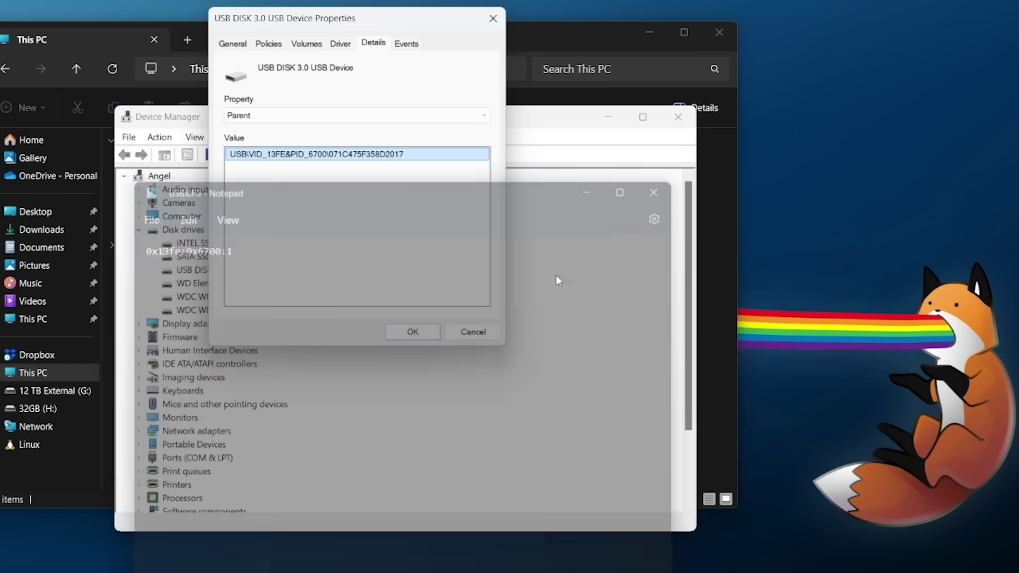
pyautogui.click(493, 18)
pyautogui.click(678, 117)
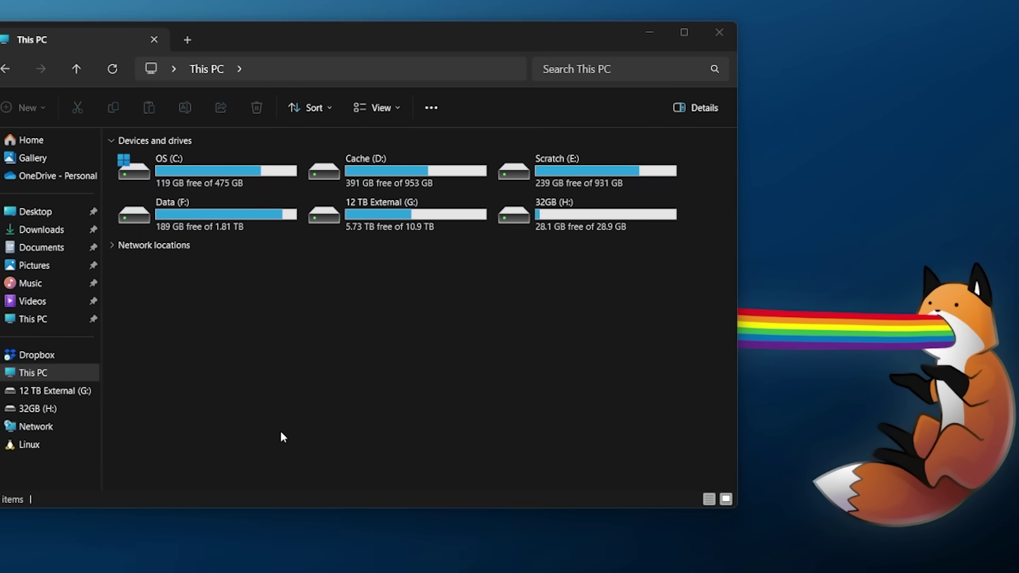
# - Open the 32GB (H:) drive and check for USB.CFG and the Resident Evil 2 (PS1) folder
pyautogui.click(531, 211)
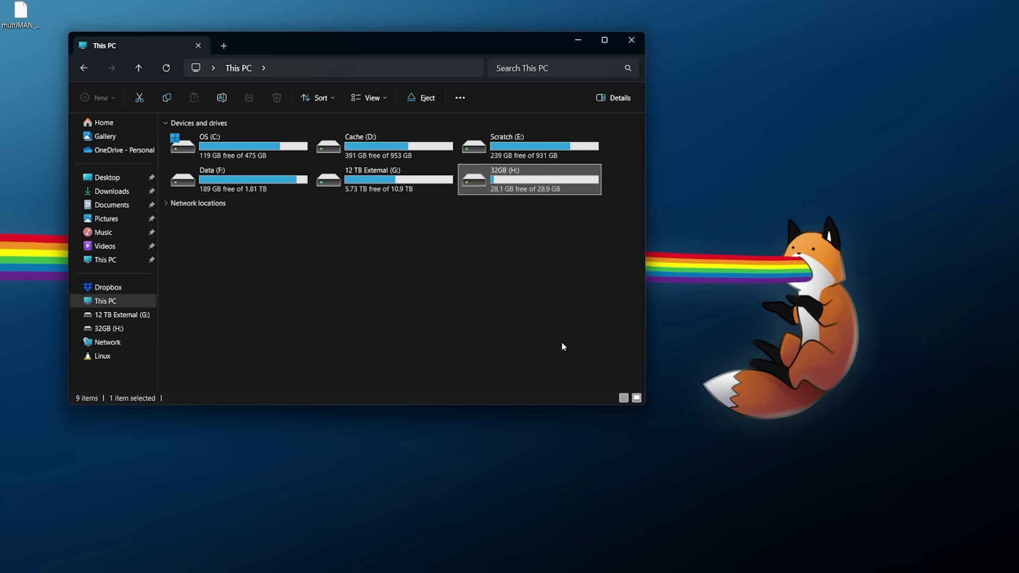
pyautogui.doubleClick(496, 177)
pyautogui.click(223, 153)
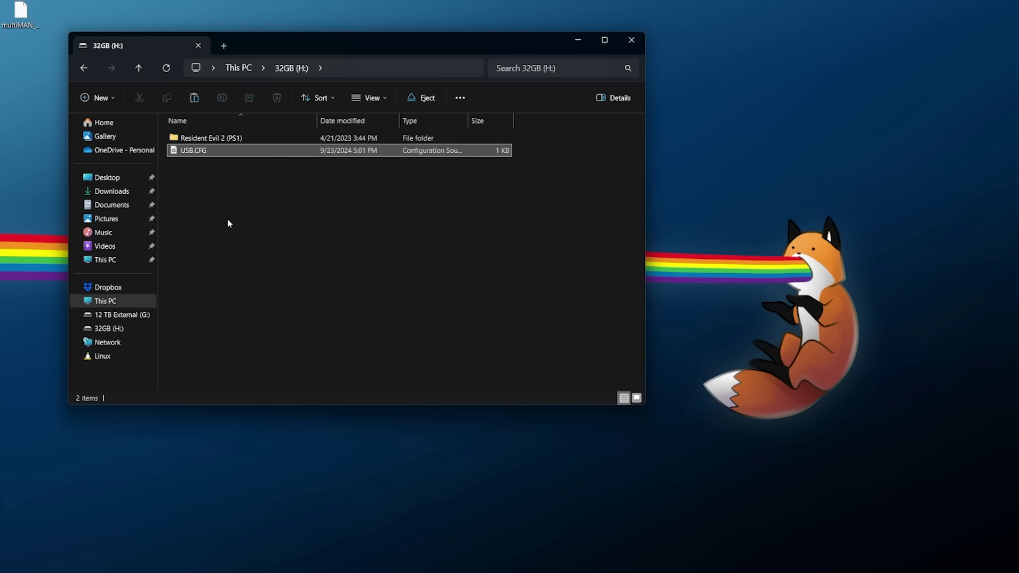
pyautogui.click(242, 141)
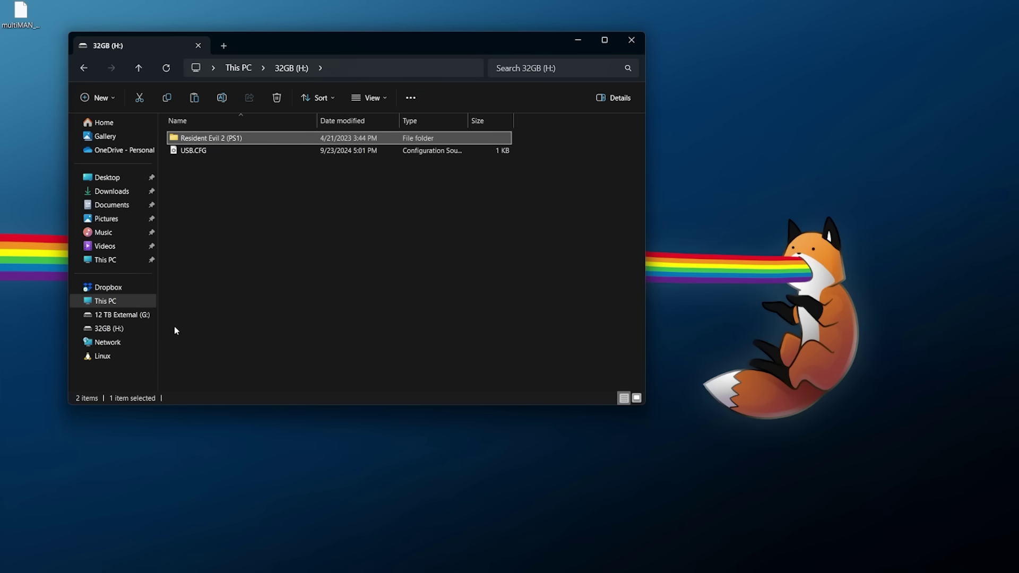
# - Return to This PC and eject the 32GB (H:) drive
pyautogui.click(101, 303)
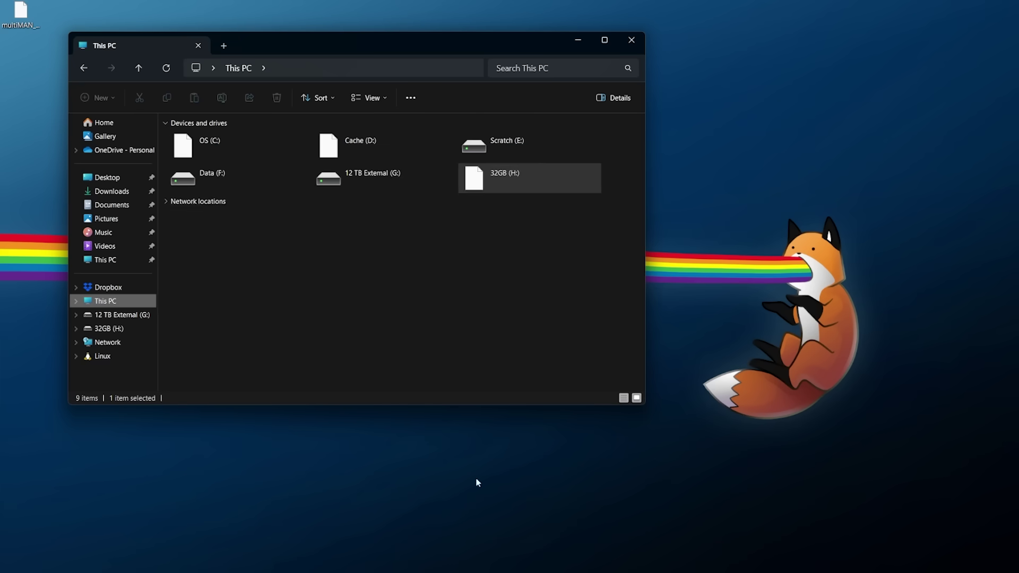
pyautogui.rightClick(484, 180)
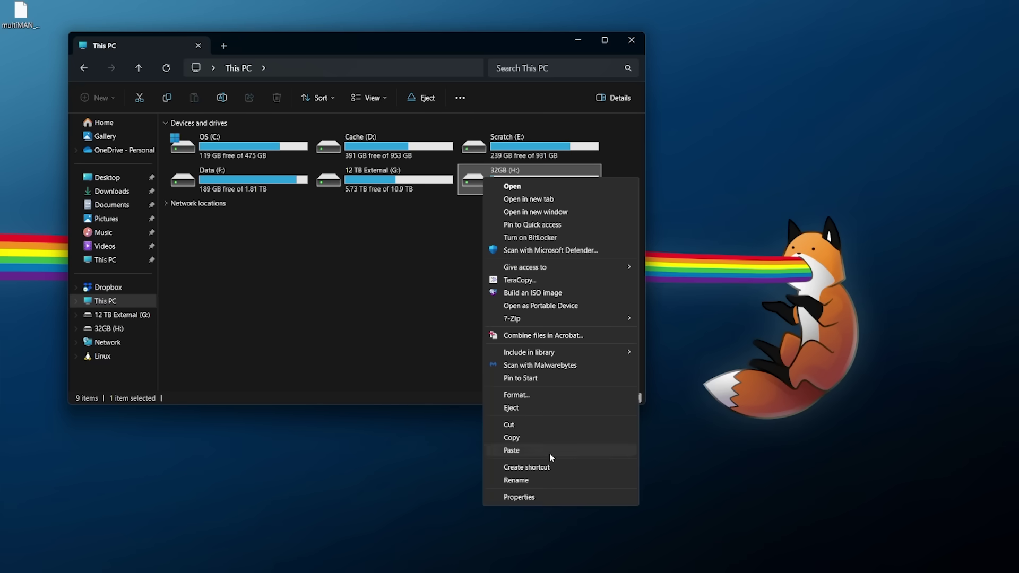
pyautogui.click(512, 408)
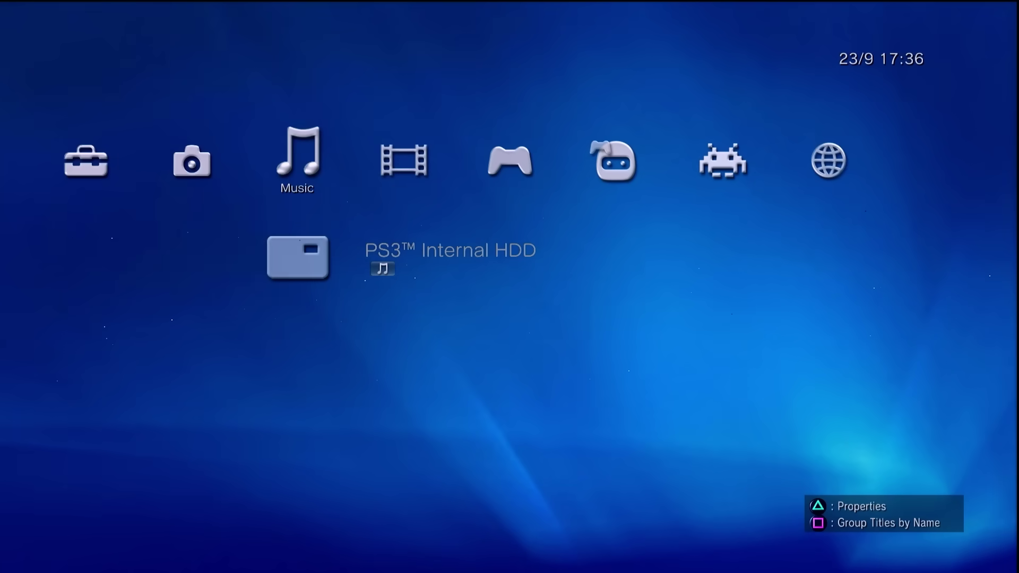
# - Switch to multiMAN on the PS3 and look through the Game and Video categories
pyautogui.press('Right')
pyautogui.press('Right')
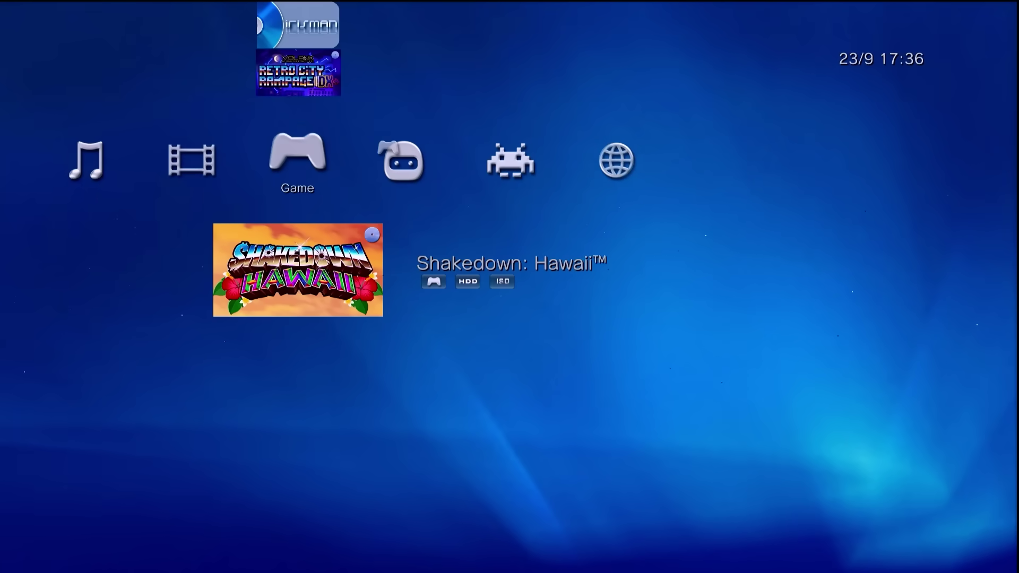
pyautogui.press('Left')
pyautogui.press('Down')
pyautogui.press('Down')
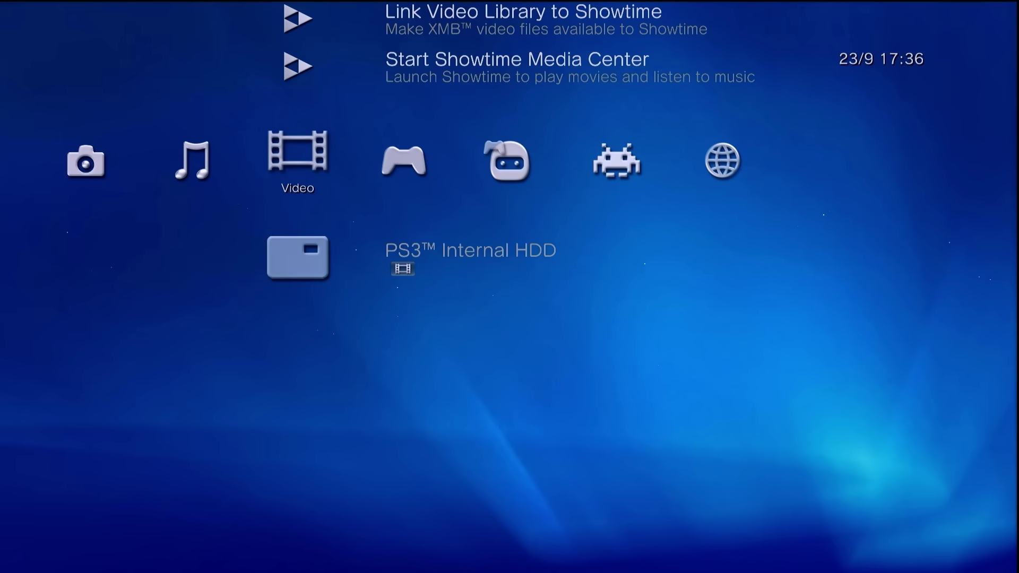
pyautogui.press('Up')
pyautogui.press('Down')
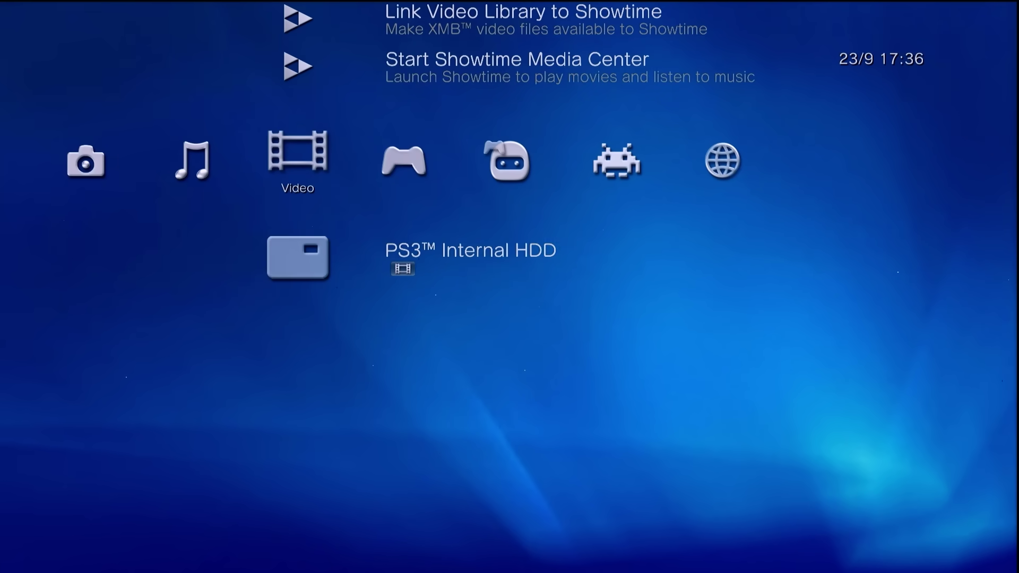
pyautogui.press('Up')
pyautogui.press('Up')
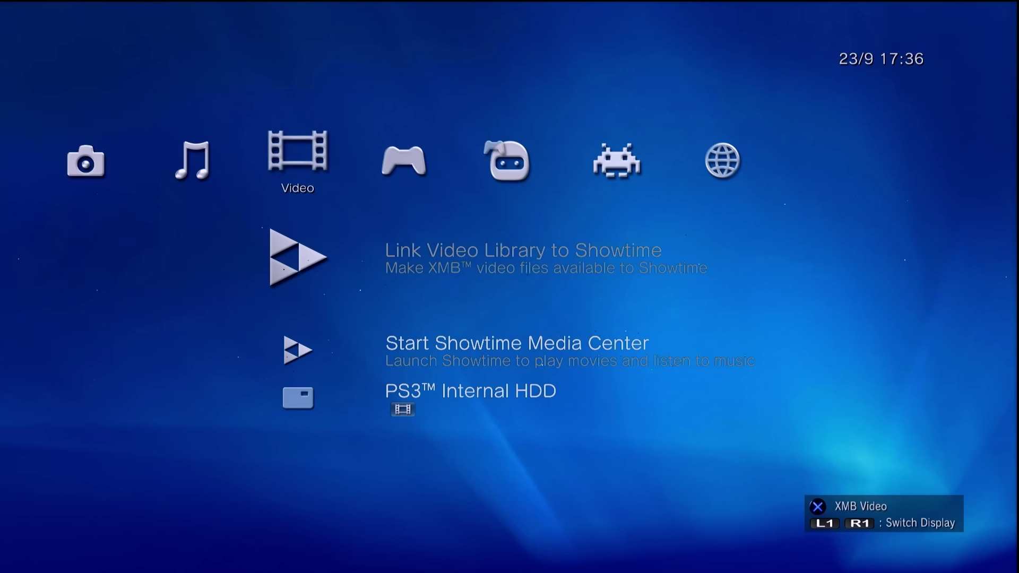
# - Open File Manager / mmOS from the mmCM category and launch MMFILE.SELF from the /dev_hdd0/game/BLES80608/USRDIR folder
pyautogui.press('Left')
pyautogui.press('Left')
pyautogui.press('Left')
pyautogui.press('Left')
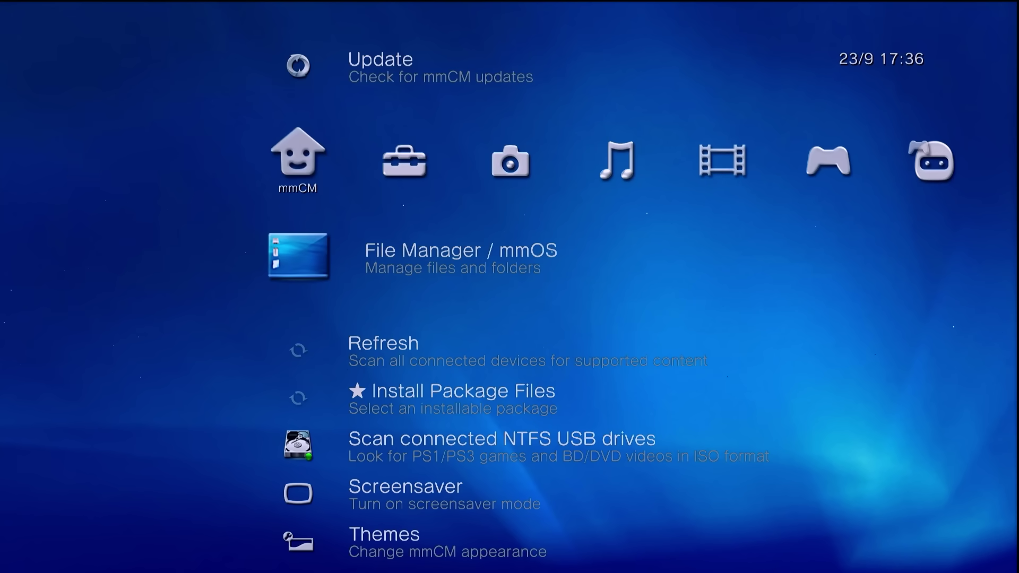
pyautogui.press('Return')
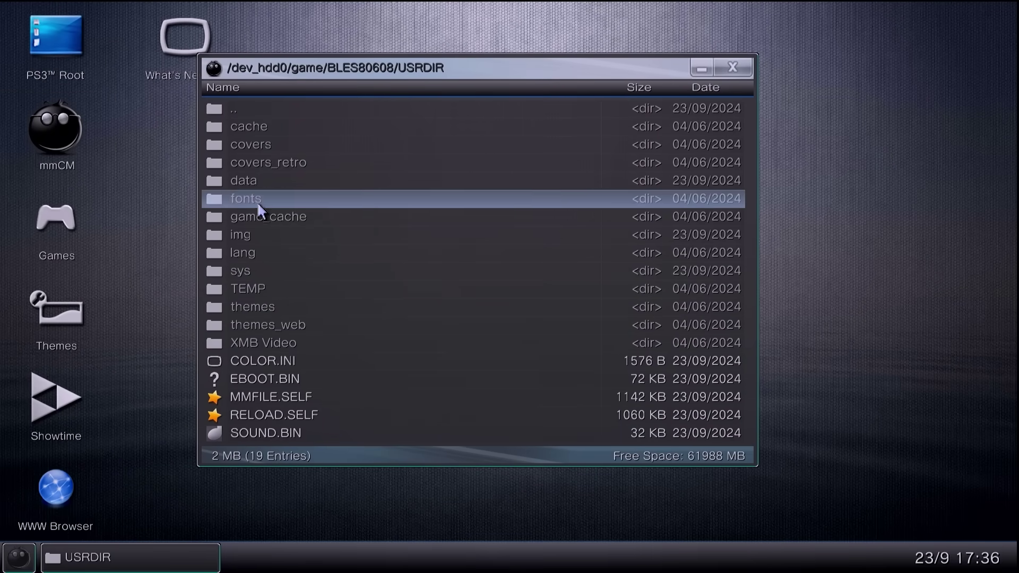
pyautogui.click(376, 397)
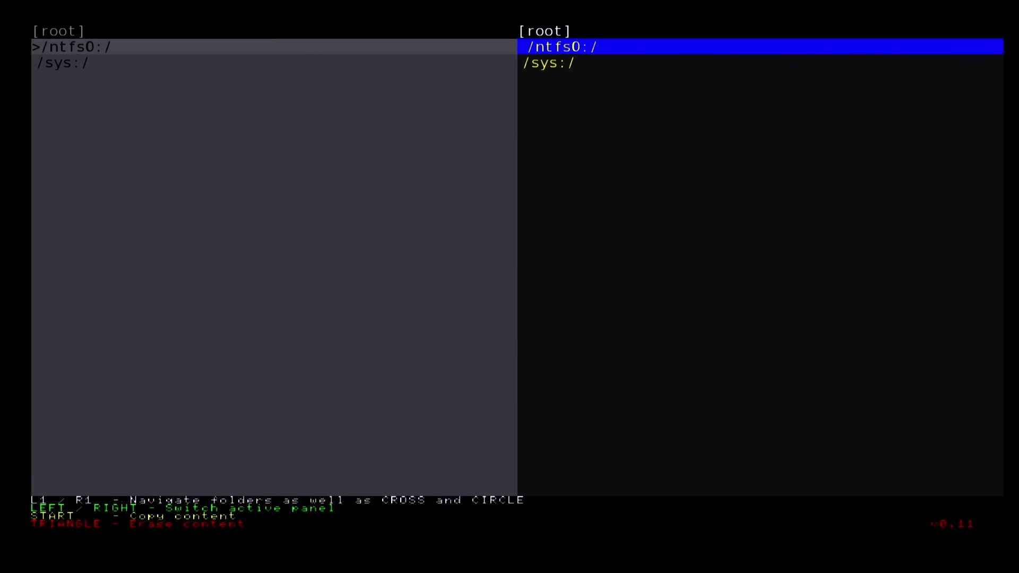
# - Look over the root entries in both file panes and open the ntfs0:/ drive in the first pane
pyautogui.click(549, 62)
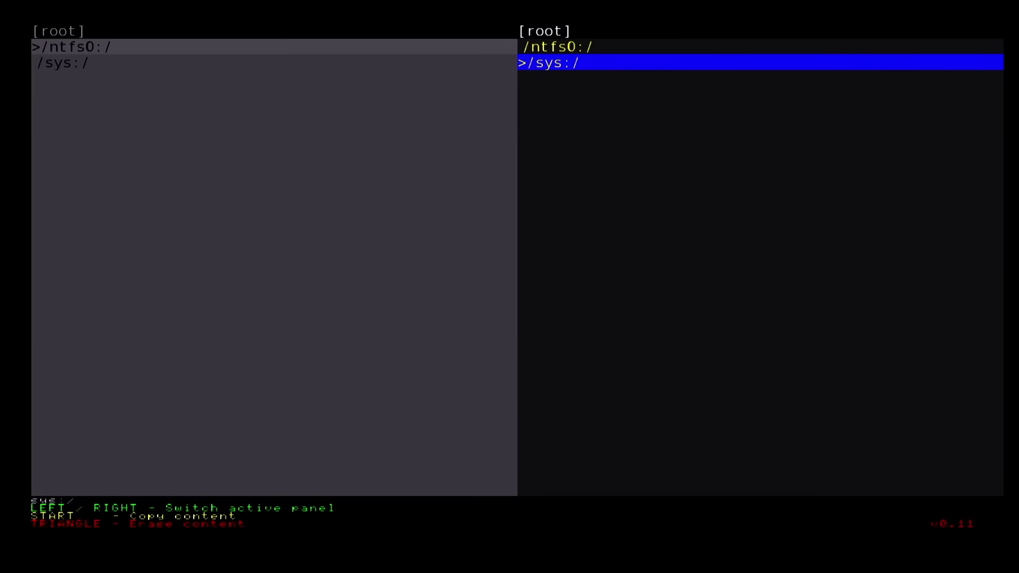
pyautogui.click(558, 47)
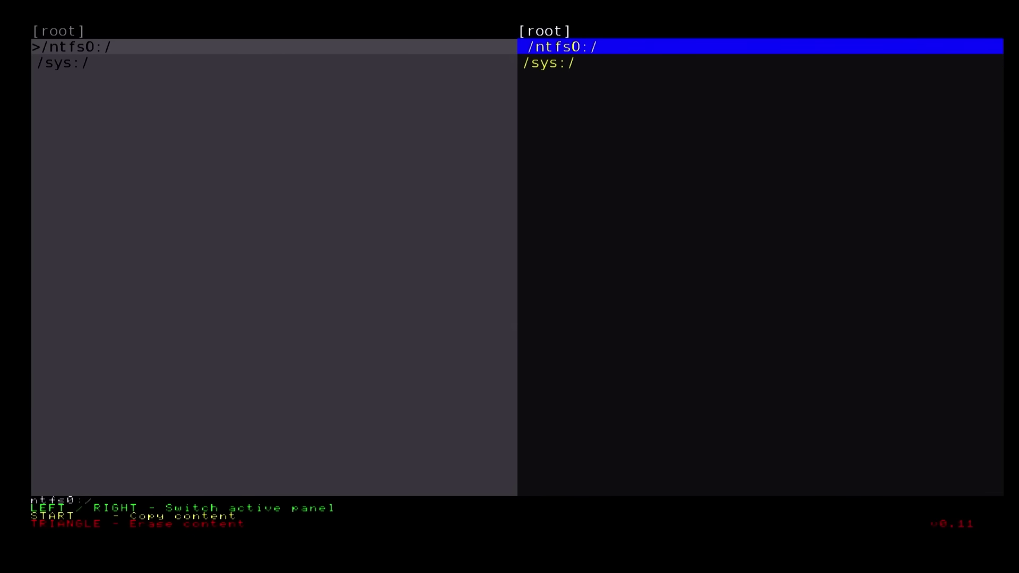
pyautogui.press('Left')
pyautogui.click(63, 63)
pyautogui.click(71, 47)
pyautogui.press('Return')
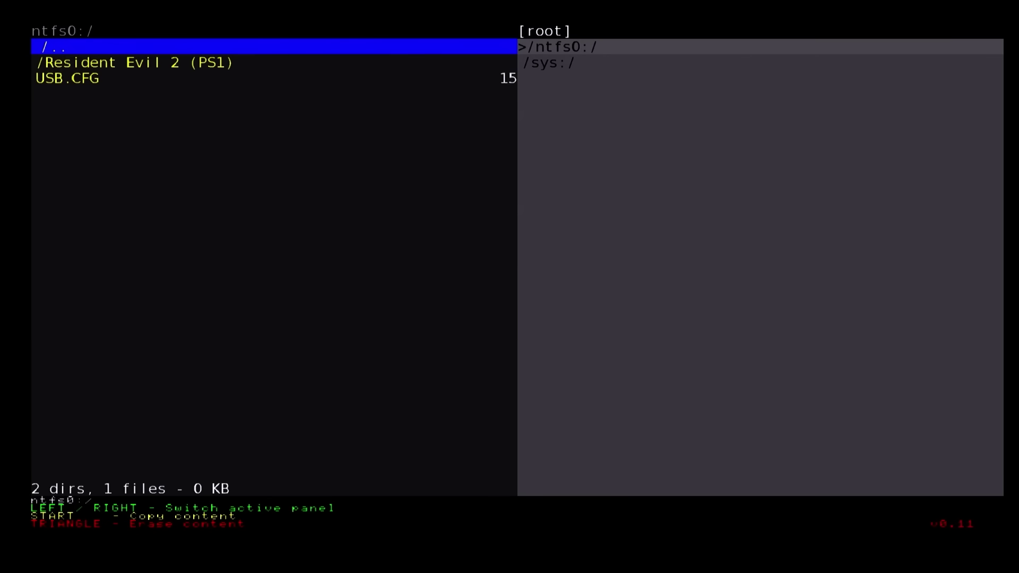
# - Go through the Resident Evil 2 (PS1) folder and USB.CFG entries on ntfs0:/, ending with USB.CFG highlighted
pyautogui.click(67, 78)
pyautogui.click(134, 62)
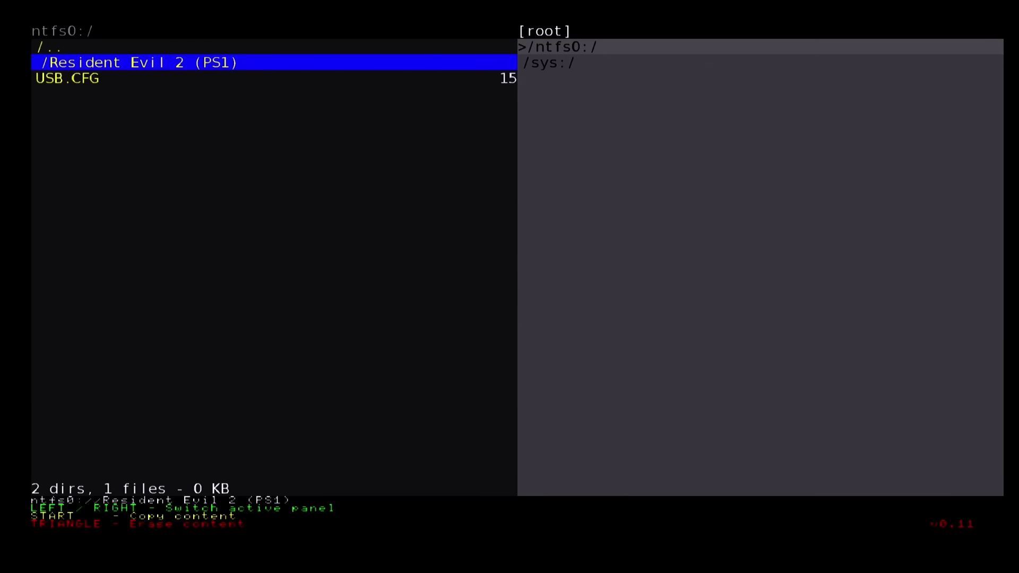
pyautogui.click(67, 79)
pyautogui.click(134, 62)
pyautogui.click(48, 47)
pyautogui.click(134, 62)
pyautogui.click(68, 78)
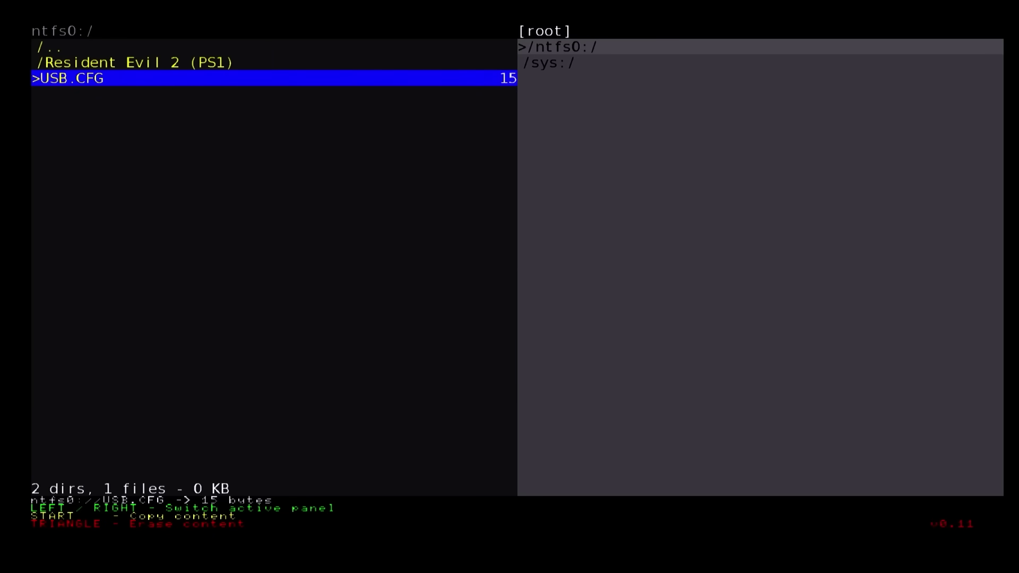
# - Make the other file pane active and open the sys:/ location there
pyautogui.press('Right')
pyautogui.click(552, 62)
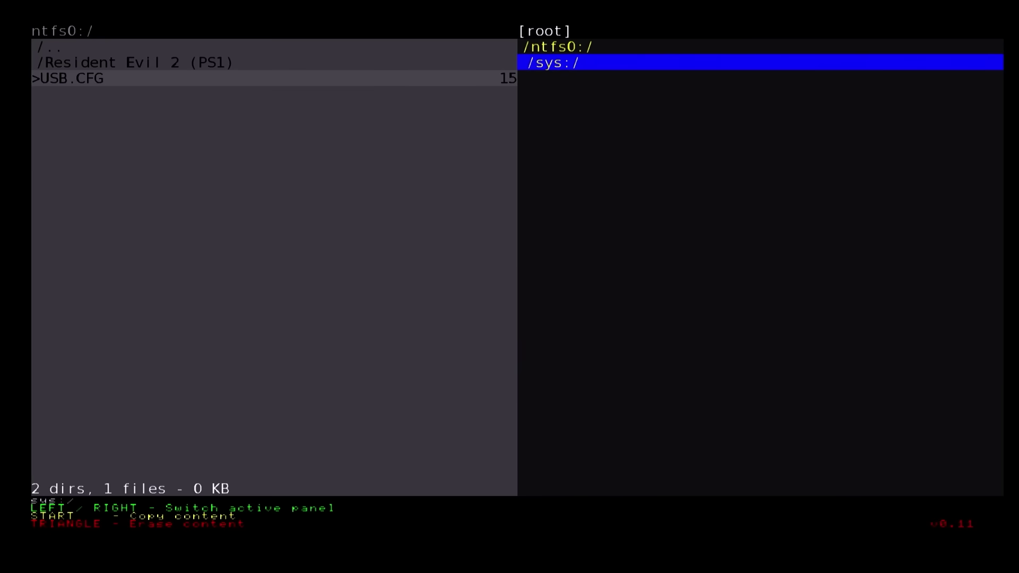
pyautogui.press('Return')
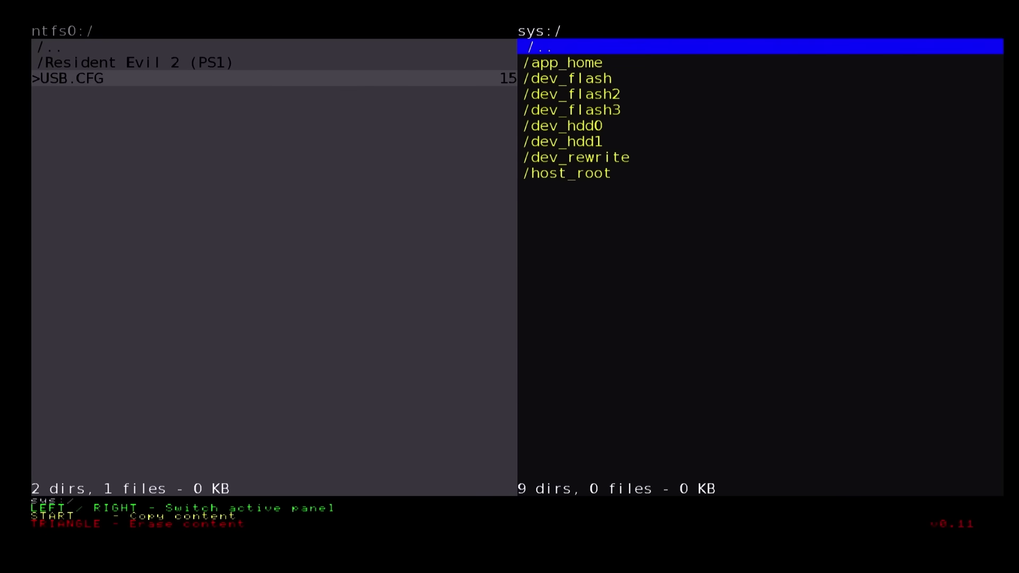
# - Open the internal drive /dev_hdd0 from the sys:/ listing in the active file pane
pyautogui.press('Down')
pyautogui.press('Down')
pyautogui.press('Down')
pyautogui.press('Down')
pyautogui.press('Down')
pyautogui.press('Down')
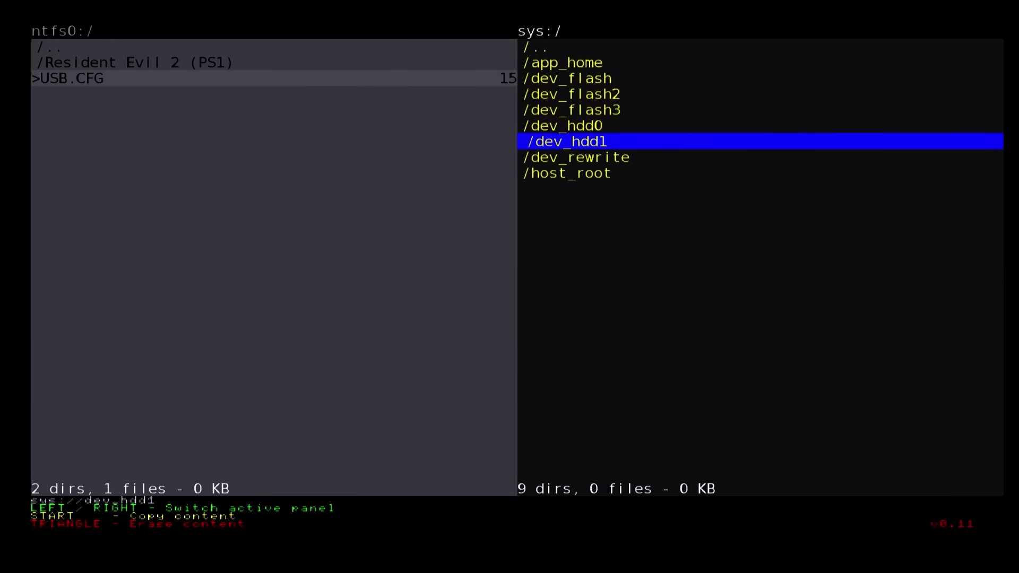
pyautogui.press('Up')
pyautogui.press('Return')
# - Find the game folder in the /dev_hdd0 listing and open it
pyautogui.press('Down')
pyautogui.press('Down')
pyautogui.press('Down')
pyautogui.press('Down')
pyautogui.press('Down')
pyautogui.press('Down')
pyautogui.press('Down')
pyautogui.press('Down')
pyautogui.press('Down')
pyautogui.press('Down')
pyautogui.press('Down')
pyautogui.press('Down')
pyautogui.press('Down')
pyautogui.press('Down')
pyautogui.press('Down')
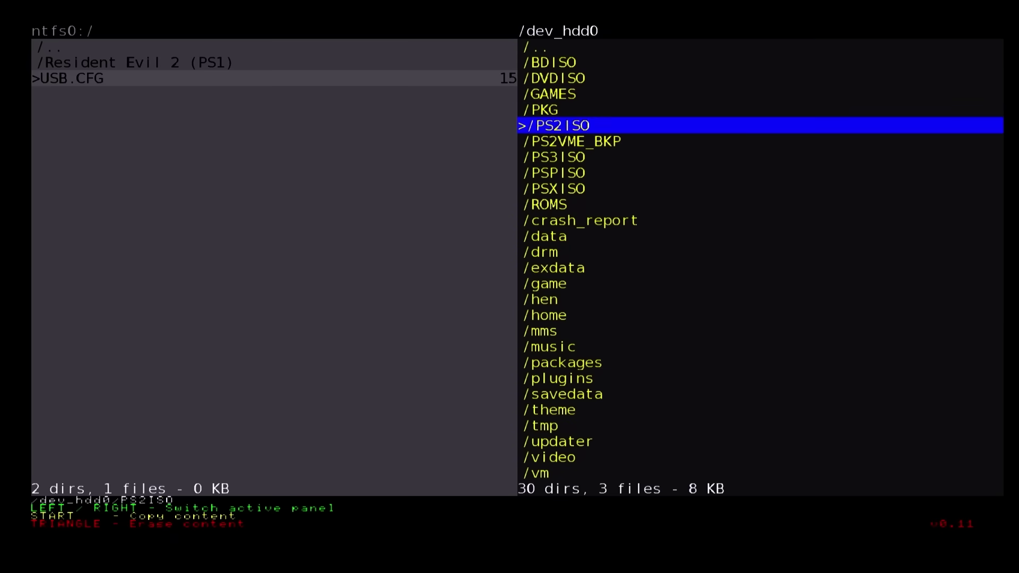
pyautogui.press('Return')
# - Open the BLES80608 folder and its USRDIR subfolder as the copy destination
pyautogui.press('Down')
pyautogui.press('Down')
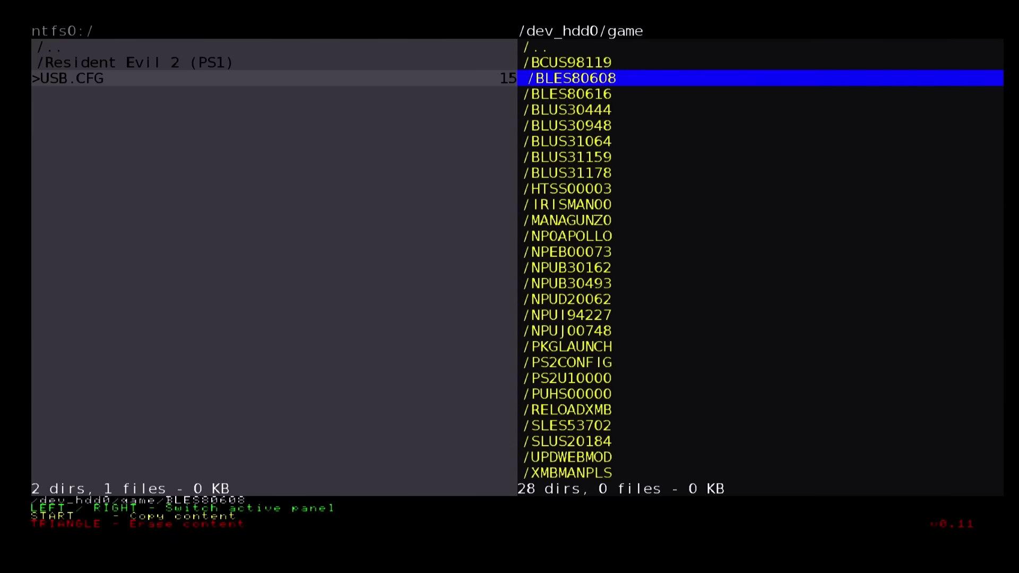
pyautogui.press('Return')
pyautogui.press('Down')
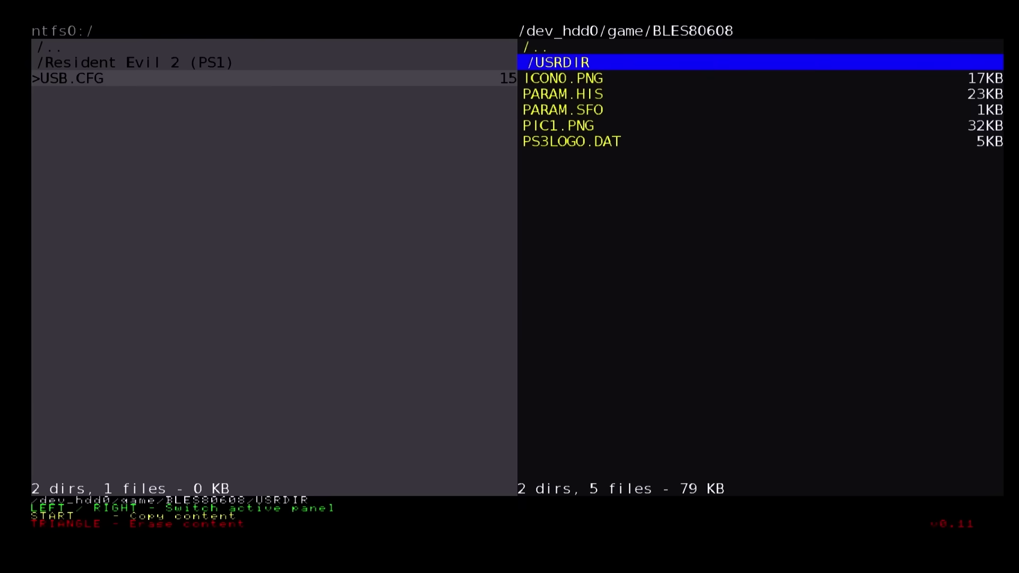
pyautogui.press('Return')
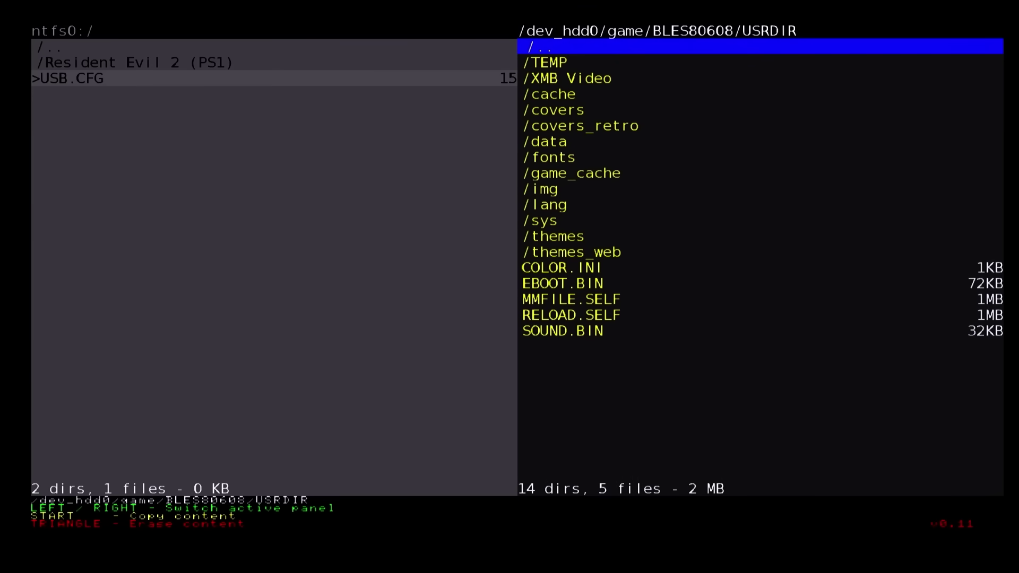
# - Copy USB.CFG from ntfs0:/ to /dev_hdd0/game/BLES80608/USRDIR and accept the copy confirmation
pyautogui.press('Left')
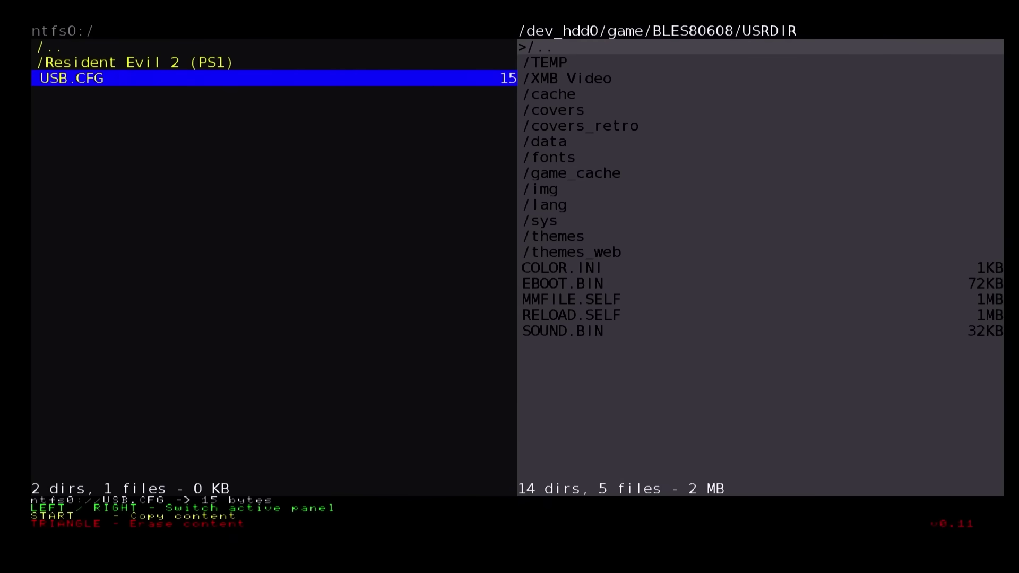
pyautogui.press('Return')
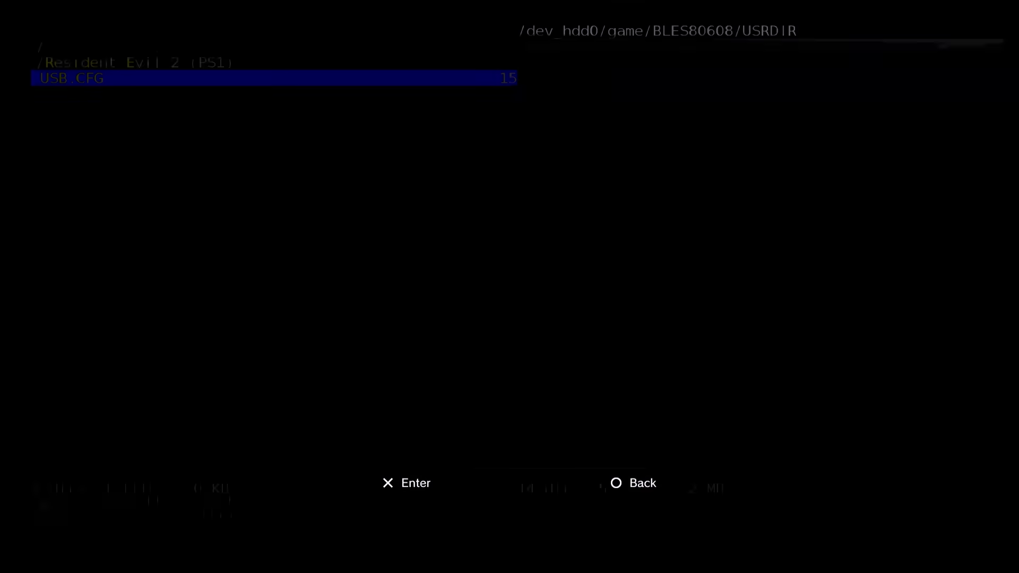
pyautogui.press('Left')
pyautogui.press('Return')
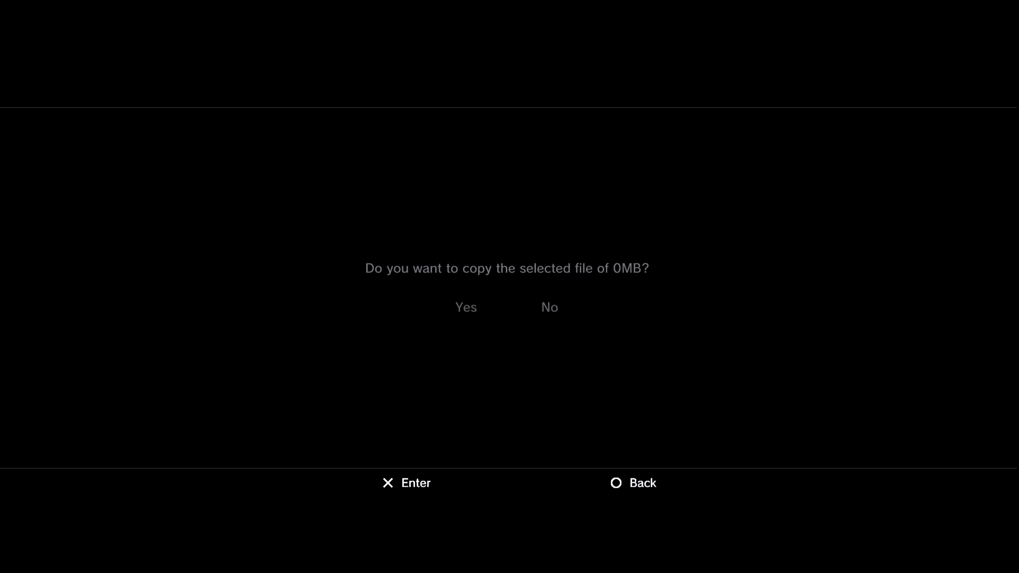
# - Go through the USRDIR entries to check for the copied USB.CFG, ending on the parent folder entry
pyautogui.press('Right')
pyautogui.press('Down')
pyautogui.press('Down')
pyautogui.press('Down')
pyautogui.press('Down')
pyautogui.press('Down')
pyautogui.press('Down')
pyautogui.press('Down')
pyautogui.press('Down')
pyautogui.press('Down')
pyautogui.press('Down')
pyautogui.press('Down')
pyautogui.press('Down')
pyautogui.press('Down')
pyautogui.press('Down')
pyautogui.press('Down')
pyautogui.press('Down')
pyautogui.press('Down')
pyautogui.press('Down')
pyautogui.press('Down')
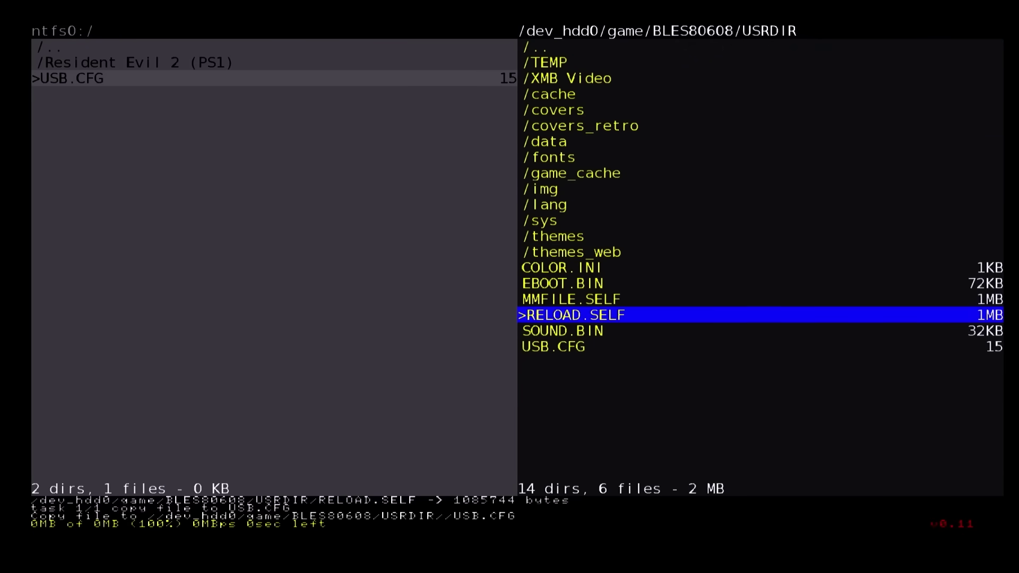
pyautogui.press('pageup')
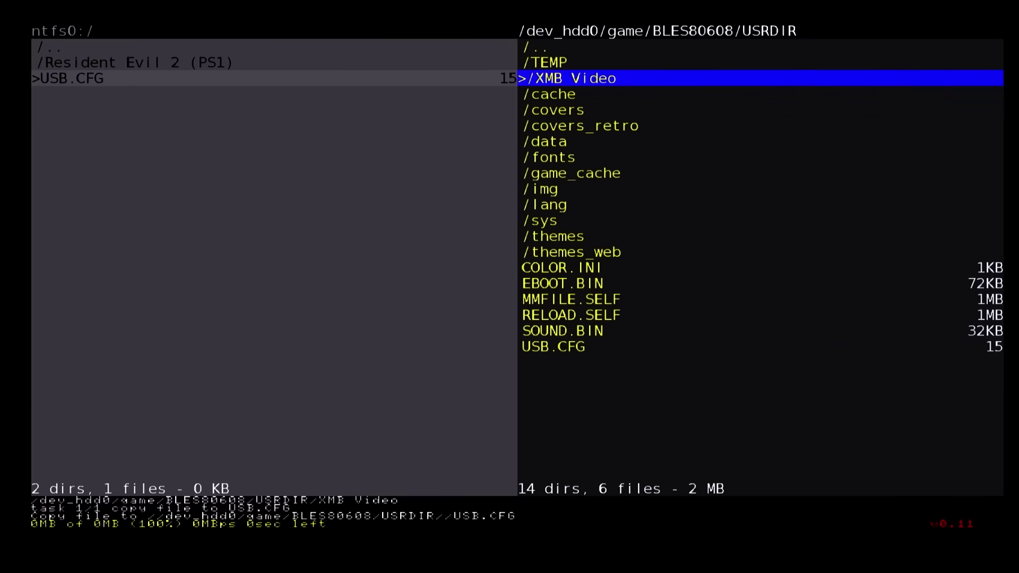
pyautogui.press('Up')
pyautogui.press('Up')
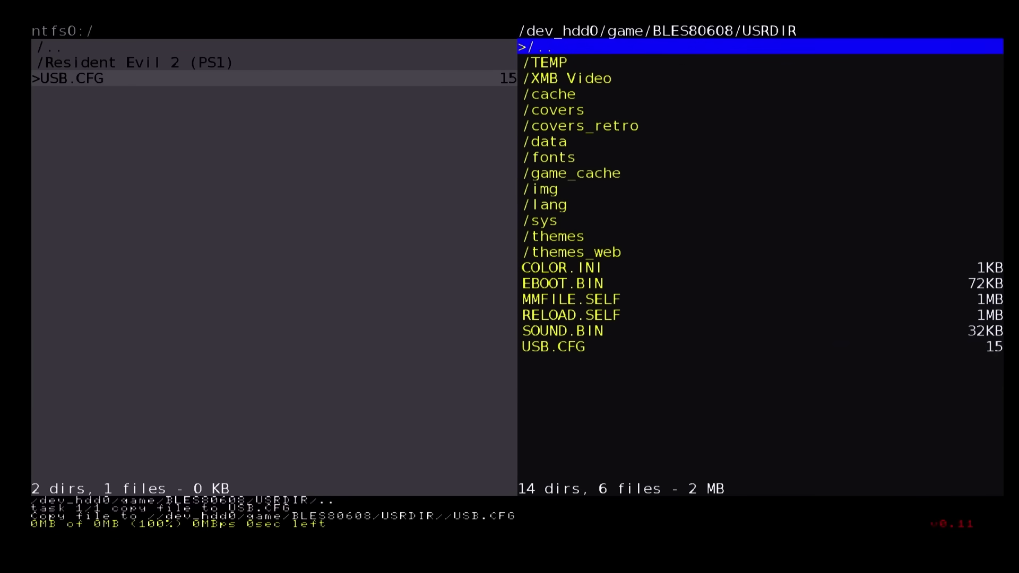
# - Go up from USRDIR to the BLES80608 folder and highlight the parent entry in the ntfs0:/ pane
pyautogui.press('Return')
pyautogui.press('Left')
pyautogui.press('Up')
pyautogui.press('Up')
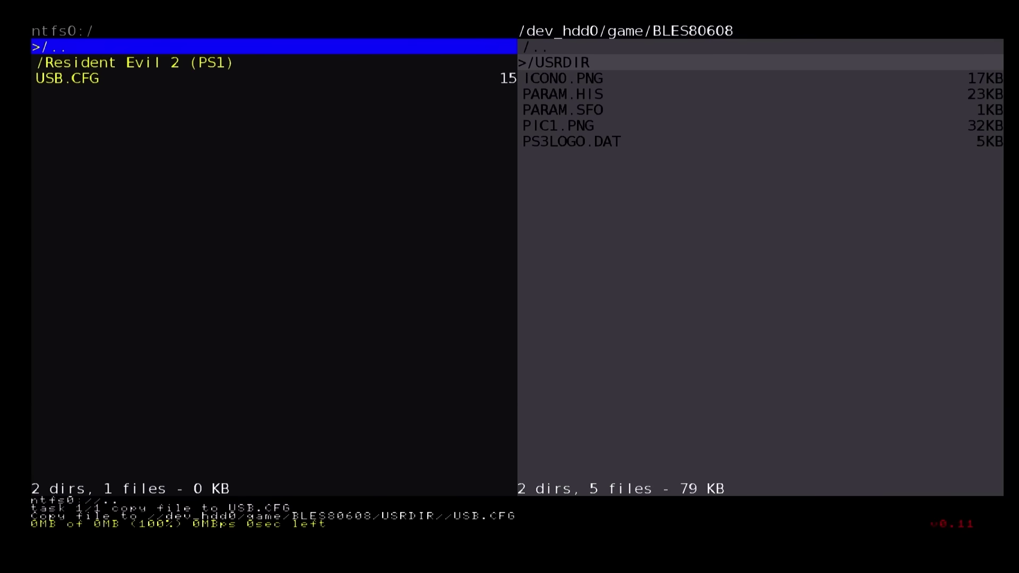